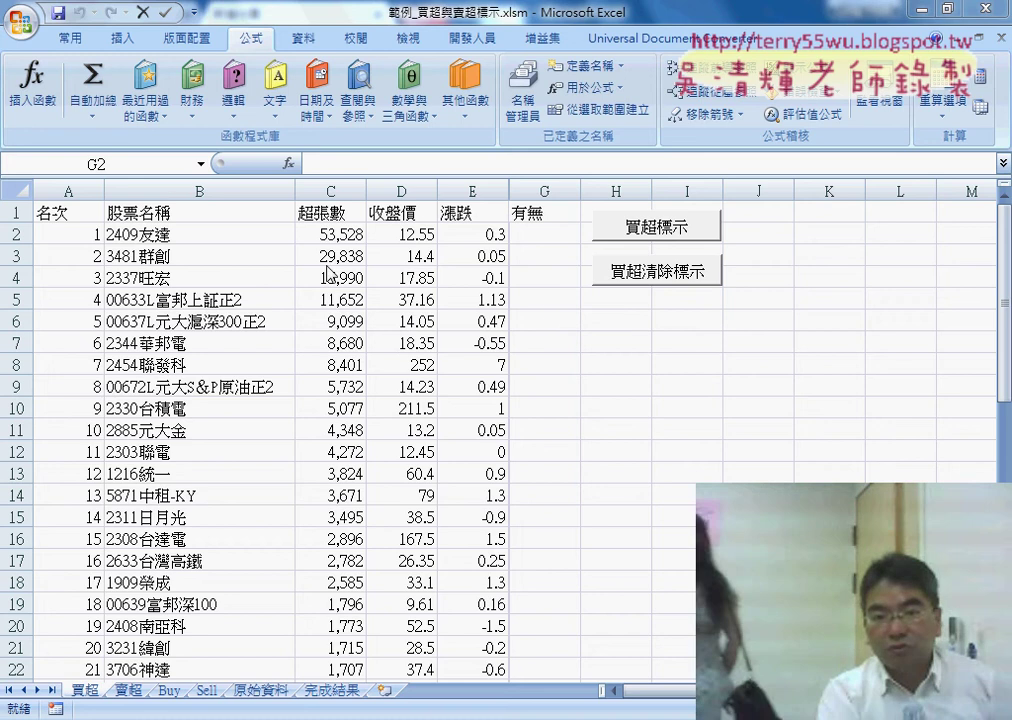
Inspect the Buy sheet's stock list, including the full contents of cell A11.
click(170, 691)
scroll(120, 300, down, 1)
scroll(141, 361, up, 1)
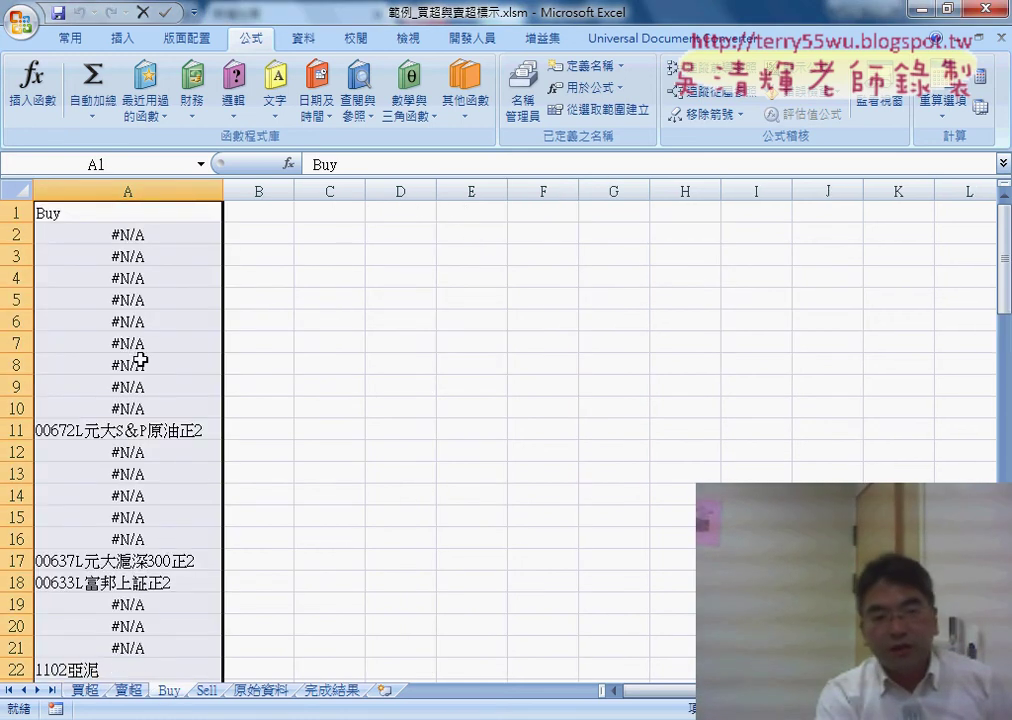
click(140, 431)
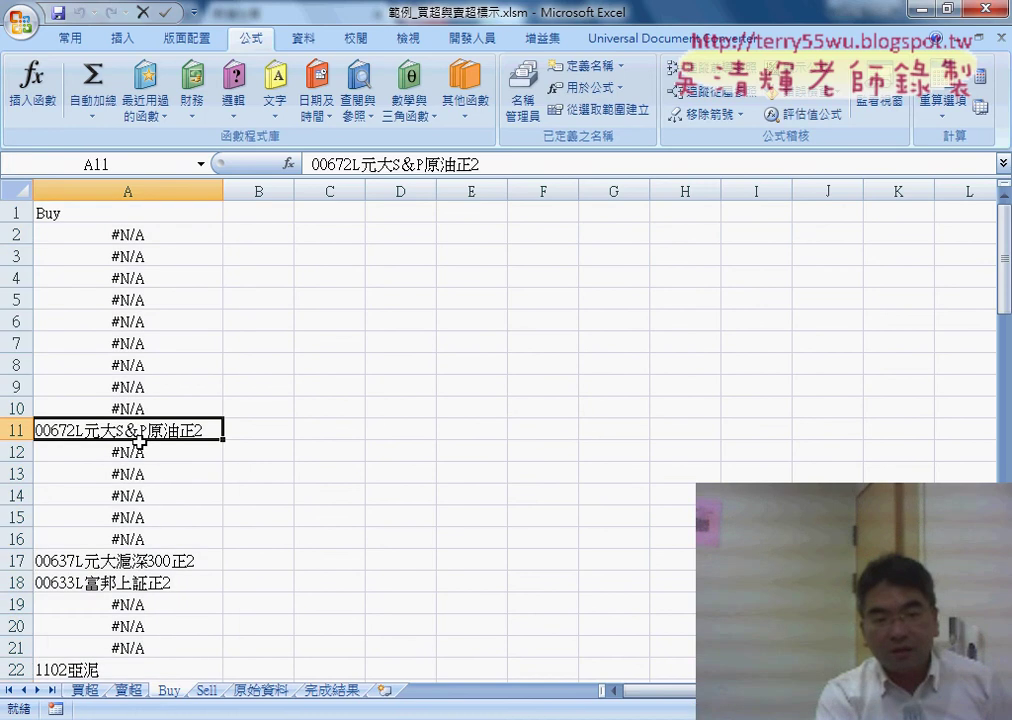
click(85, 690)
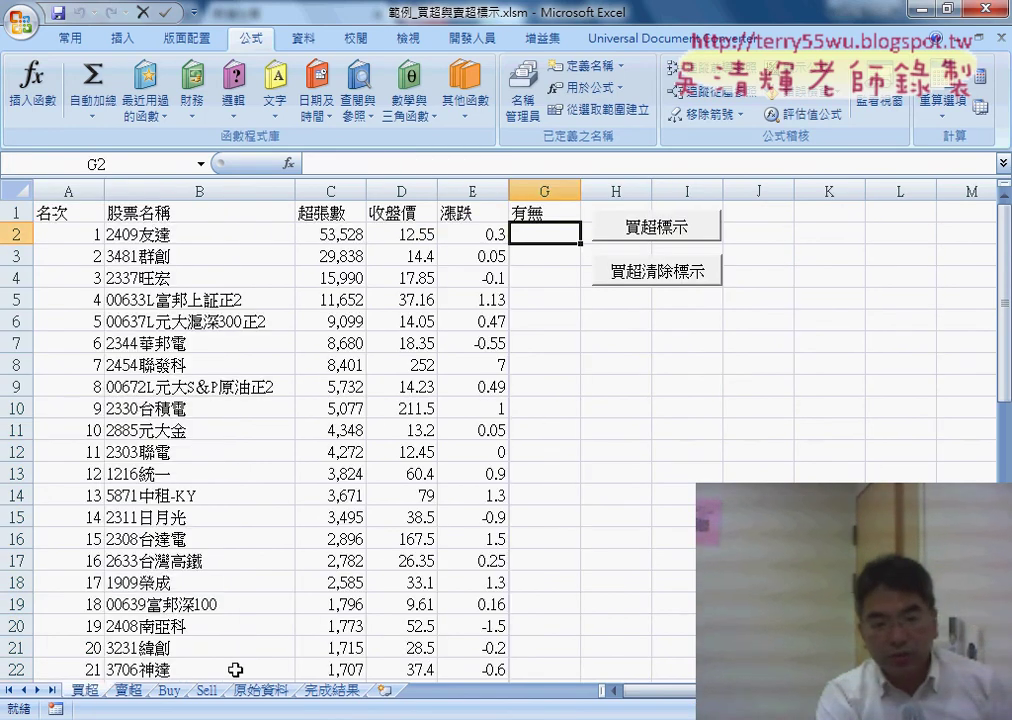
click(168, 690)
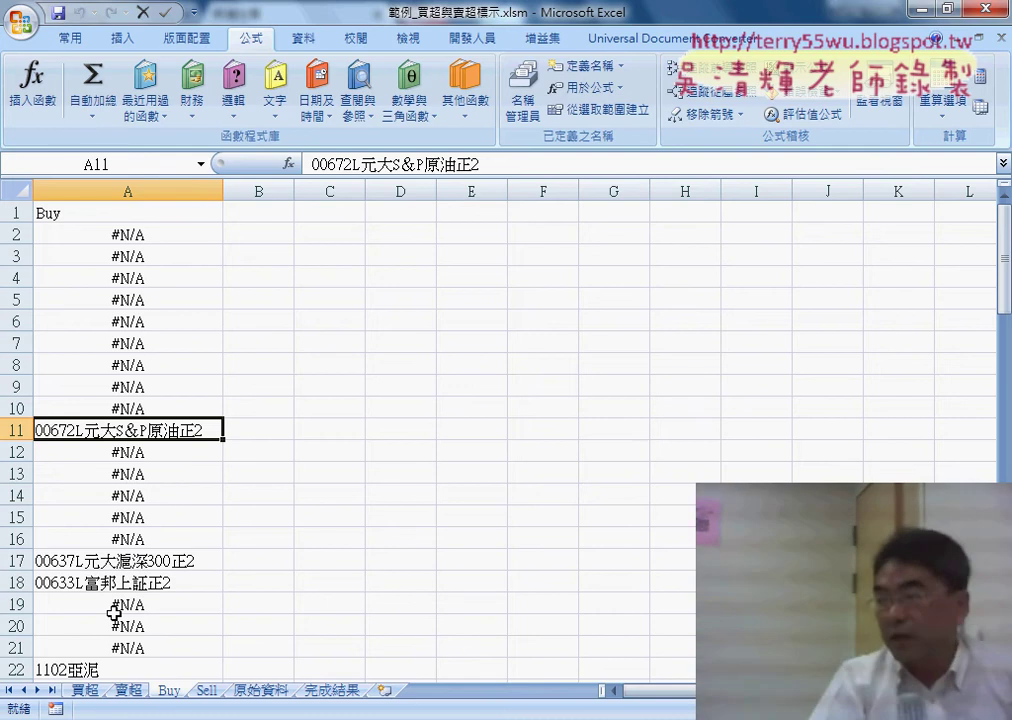
click(498, 168)
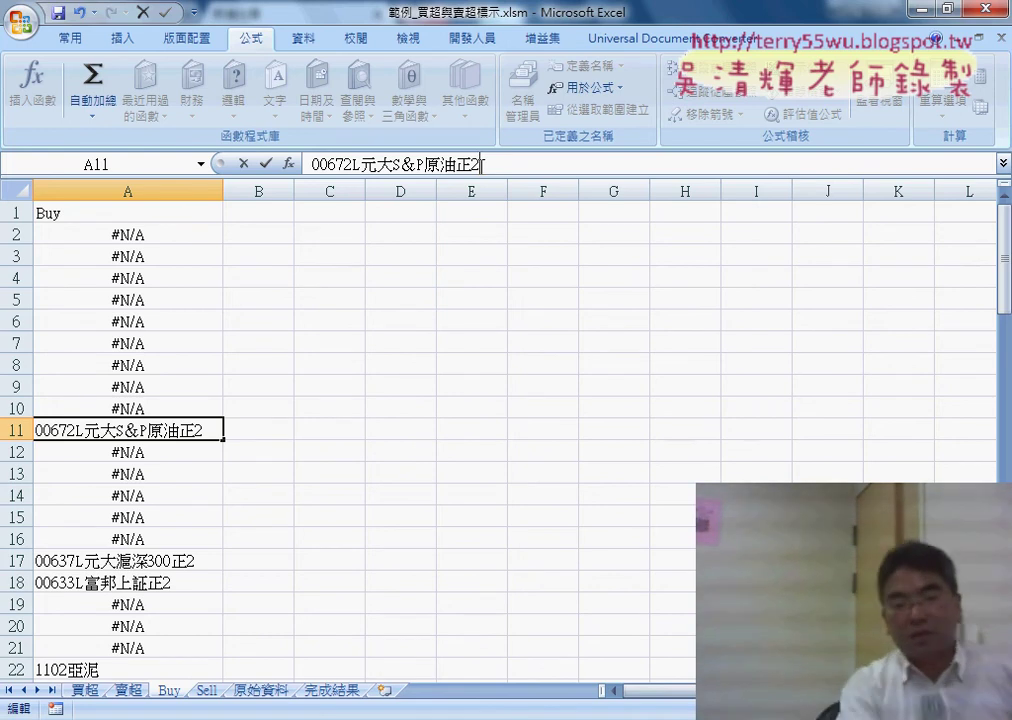
click(117, 232)
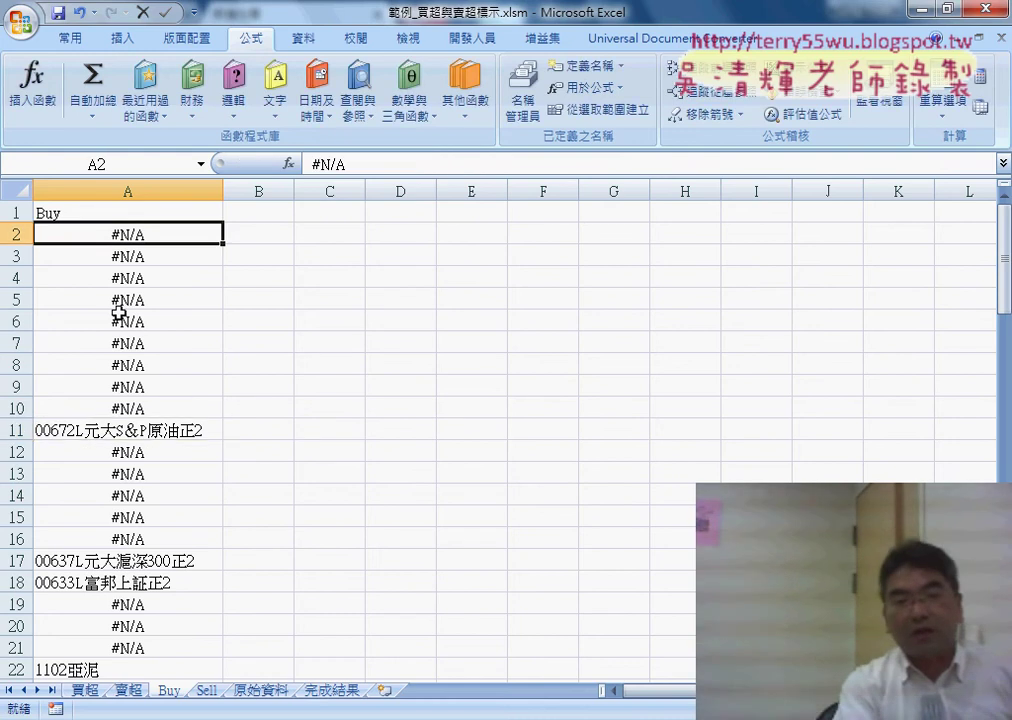
click(85, 690)
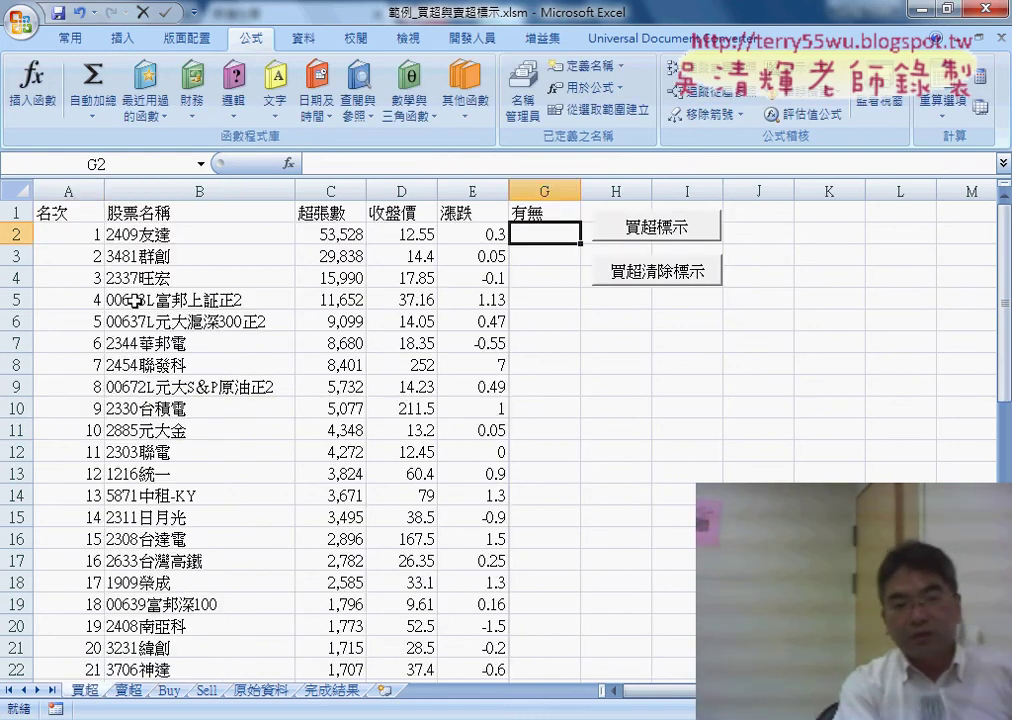
Try a yellow fill on row 6 (A6:E6) of the 買超 table, then undo it.
drag(120, 234, 125, 299)
click(165, 186)
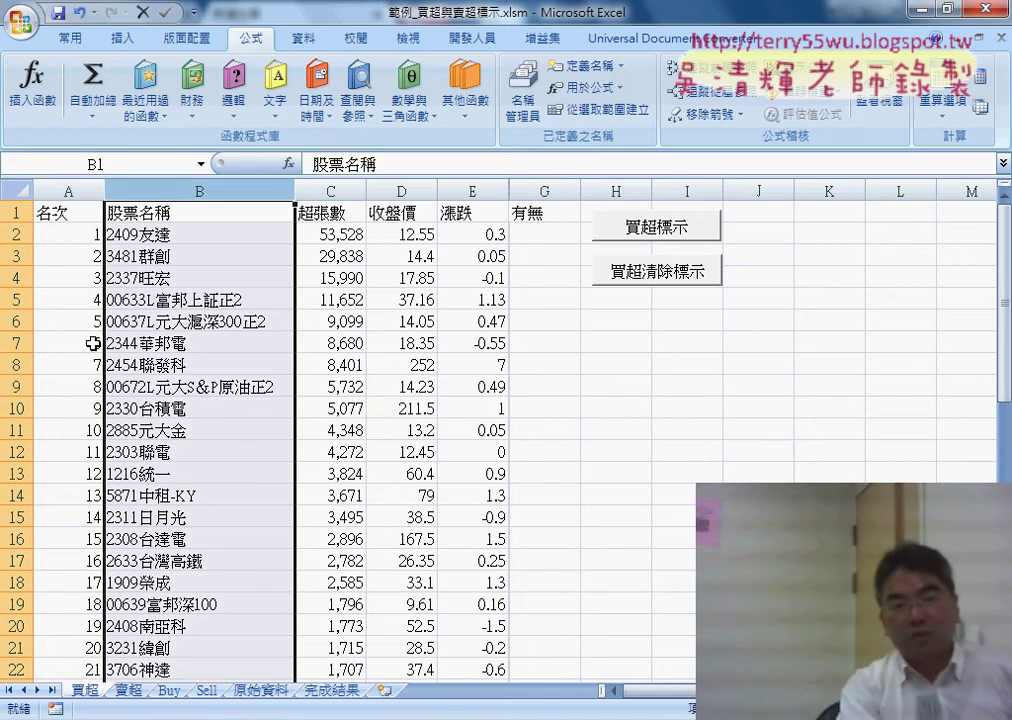
drag(87, 322, 473, 321)
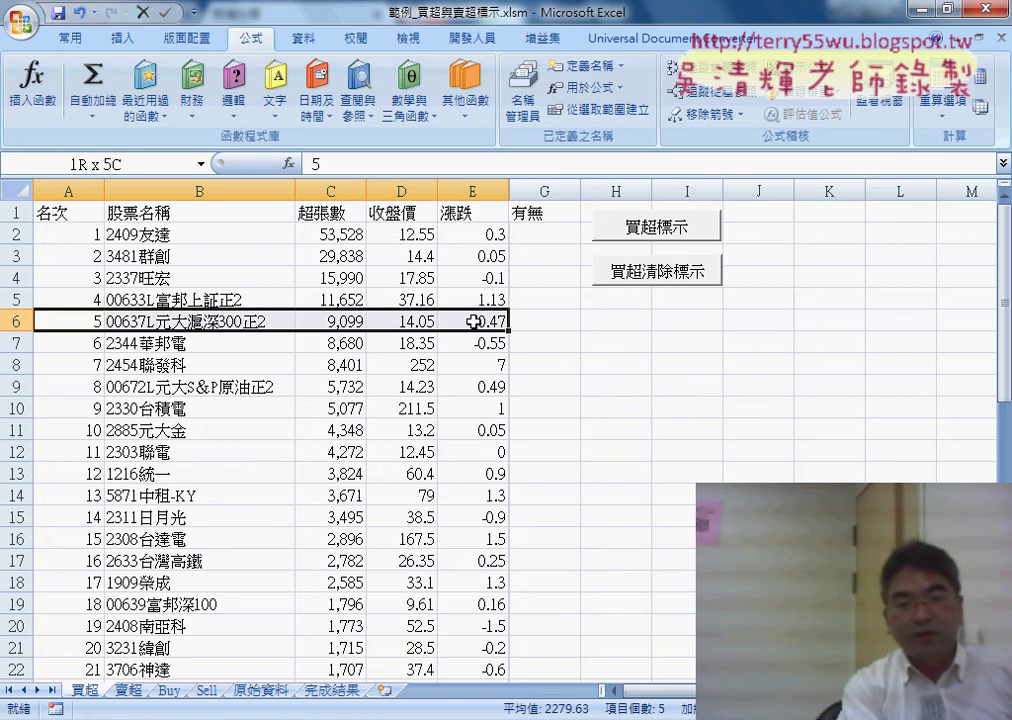
click(69, 38)
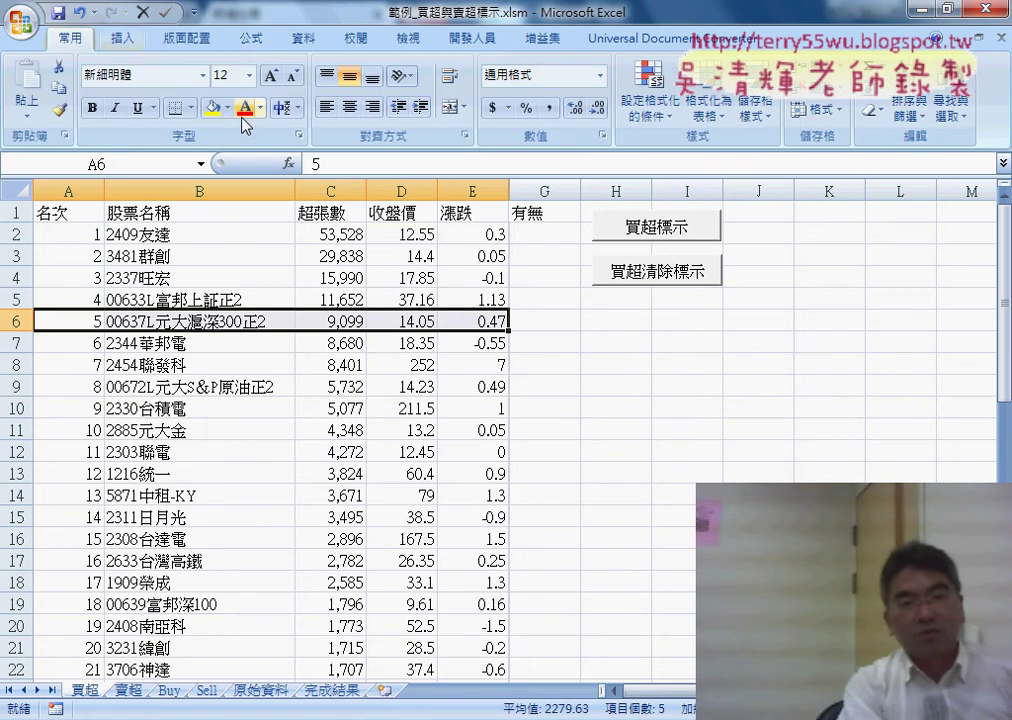
click(211, 108)
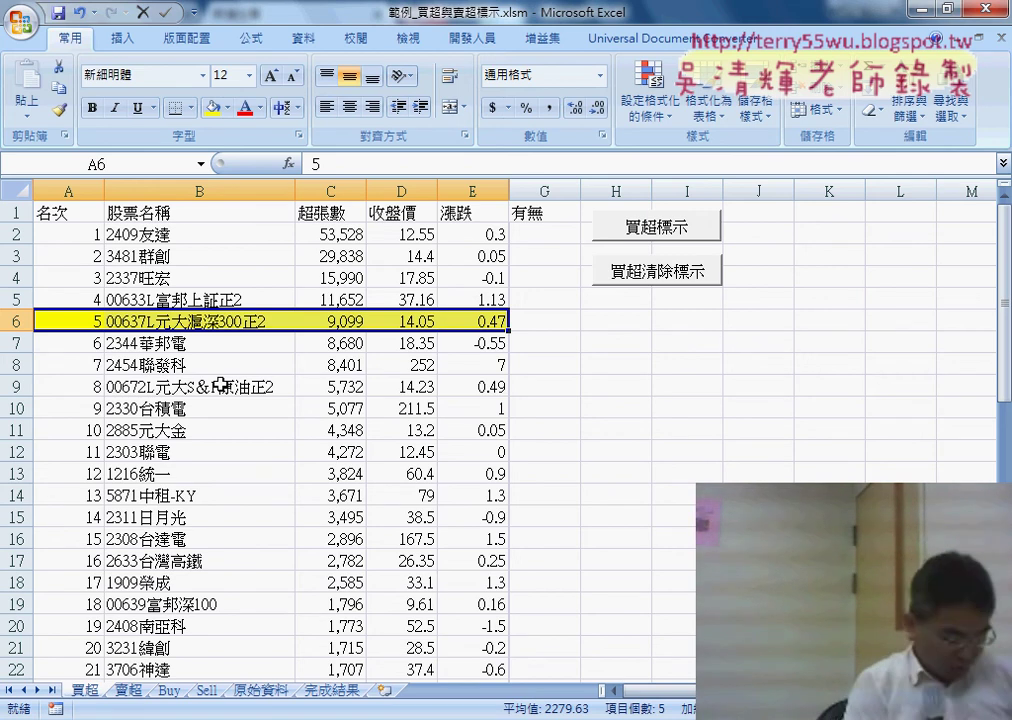
key(ctrl+z)
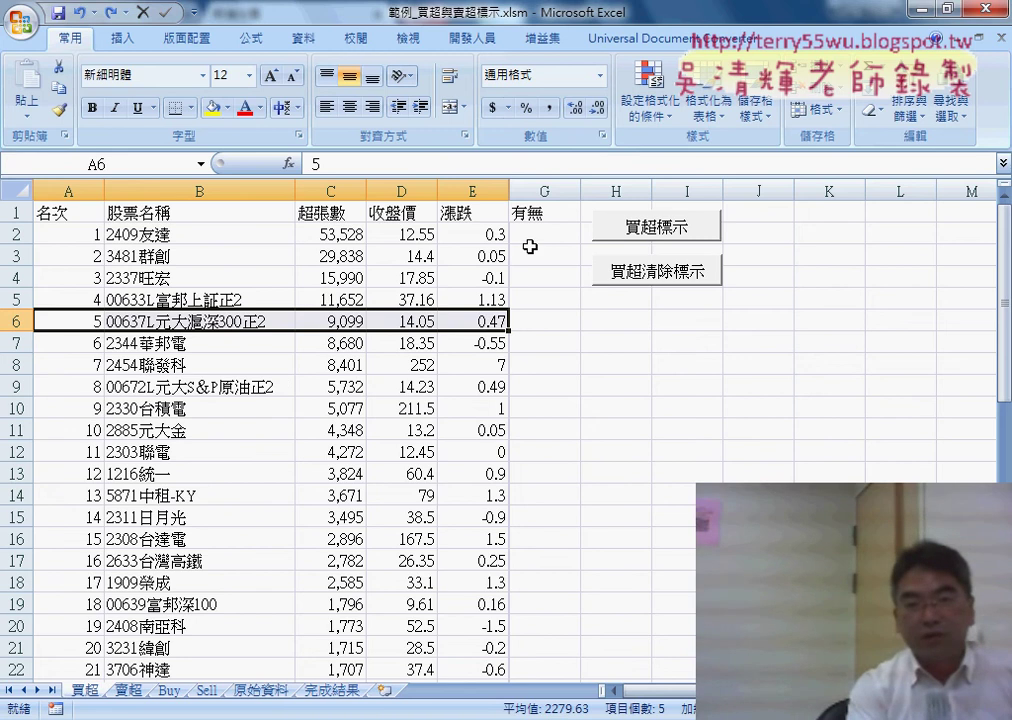
Begin a COUNTIF in G2 with a range from Buy!A2 downward, then cancel it.
click(530, 244)
click(289, 163)
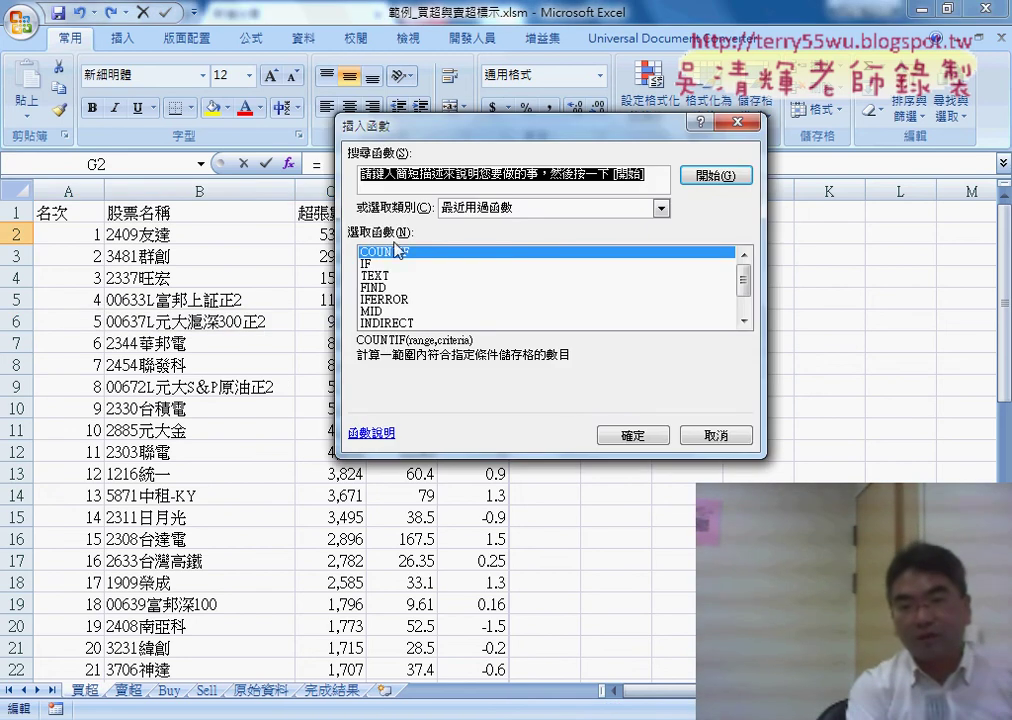
click(626, 430)
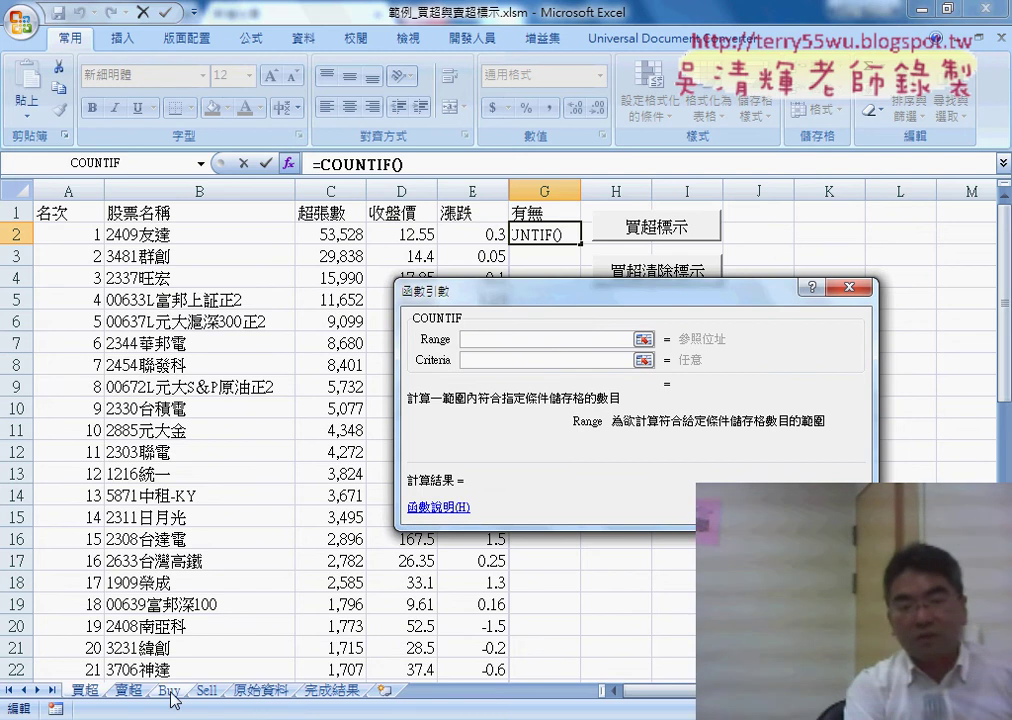
click(170, 690)
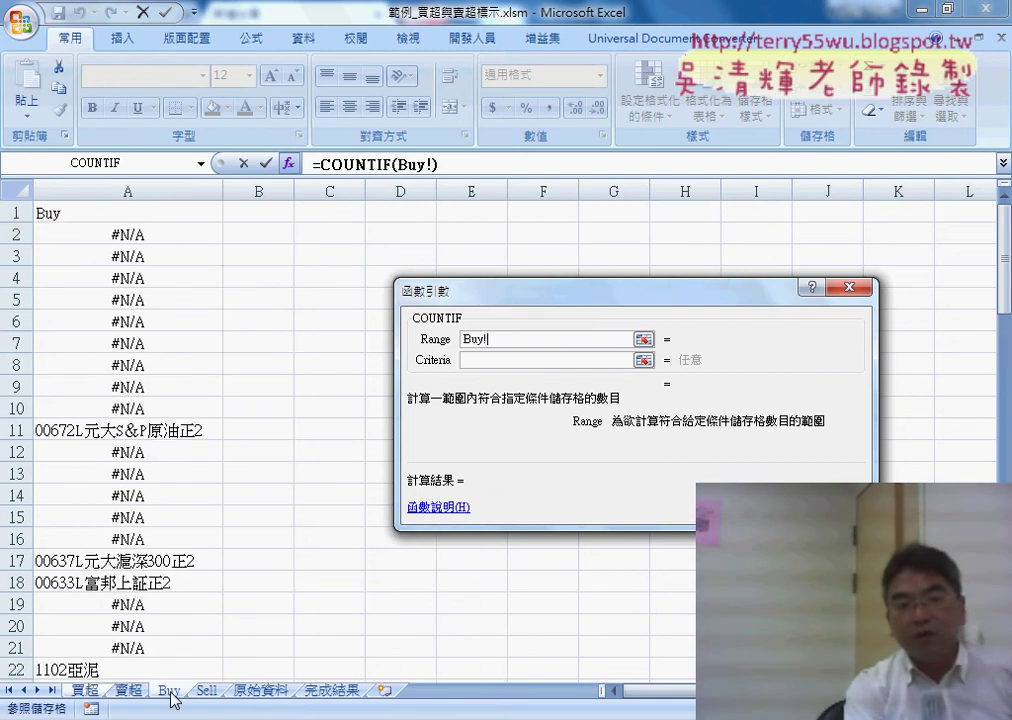
click(129, 236)
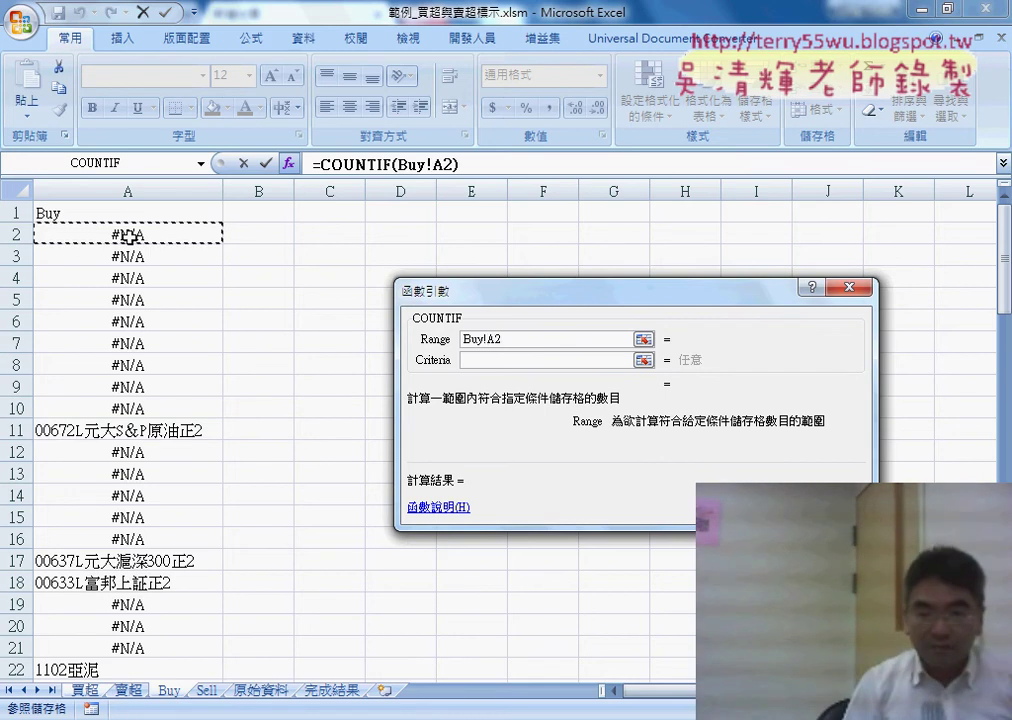
key(ctrl+shift+Down)
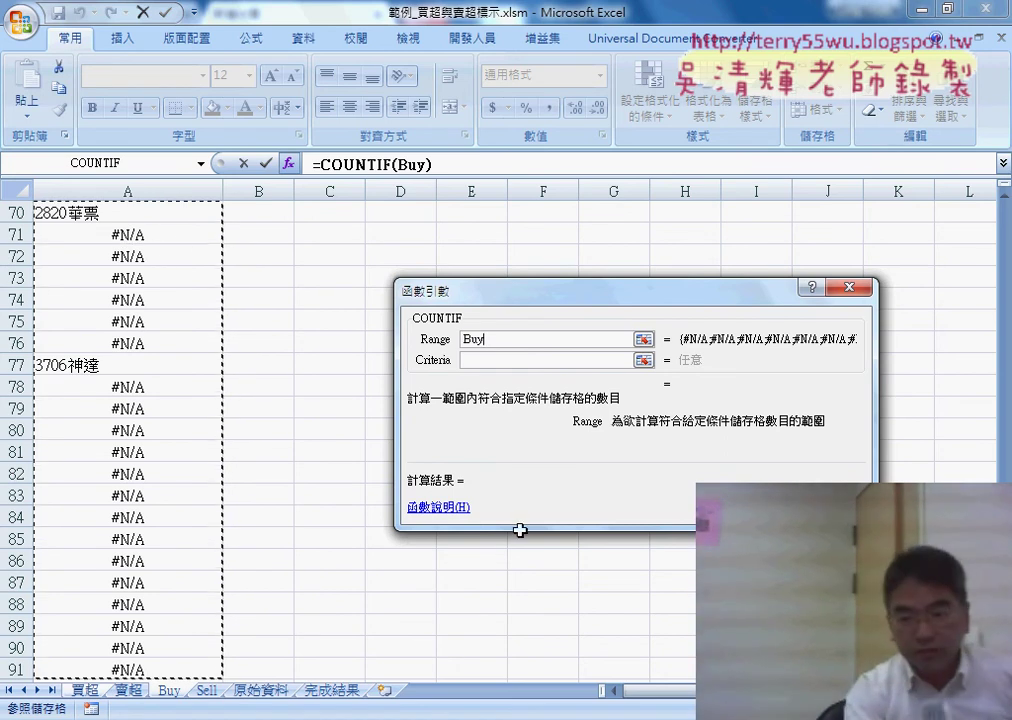
key(Escape)
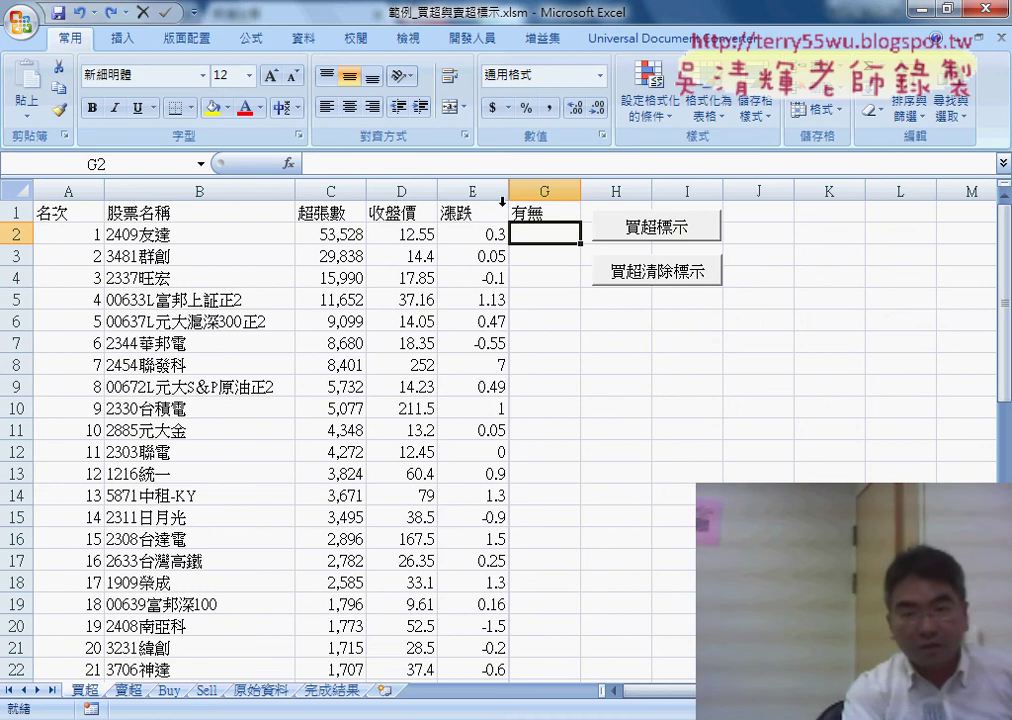
Retry the G2 COUNTIF using the named Buy list as range, then cancel again.
click(289, 164)
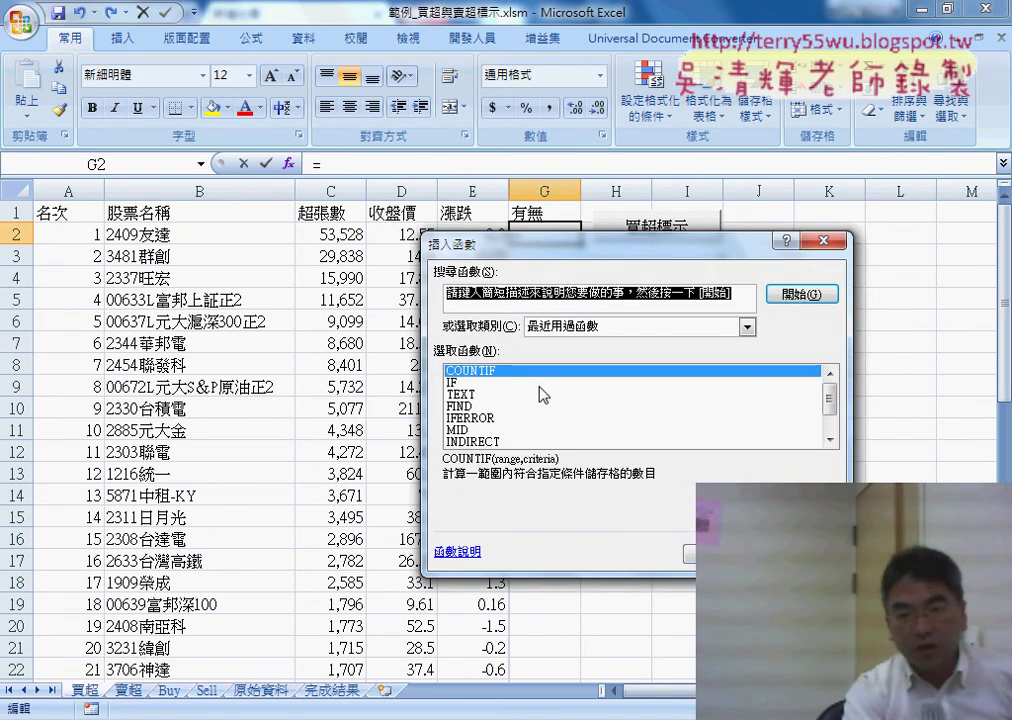
key(Return)
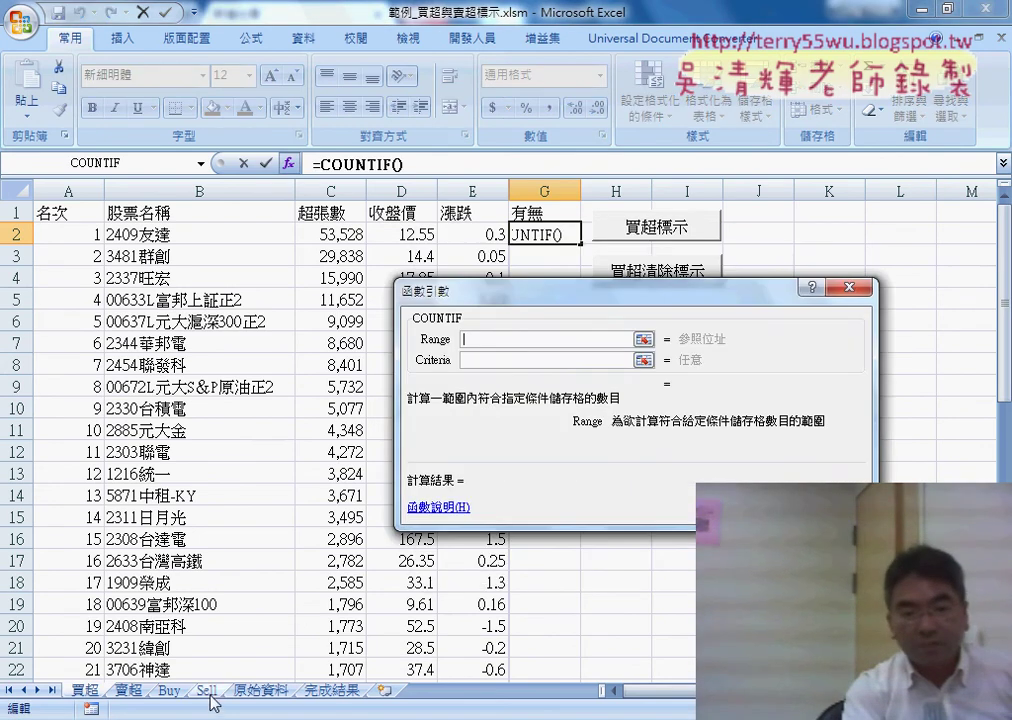
click(169, 690)
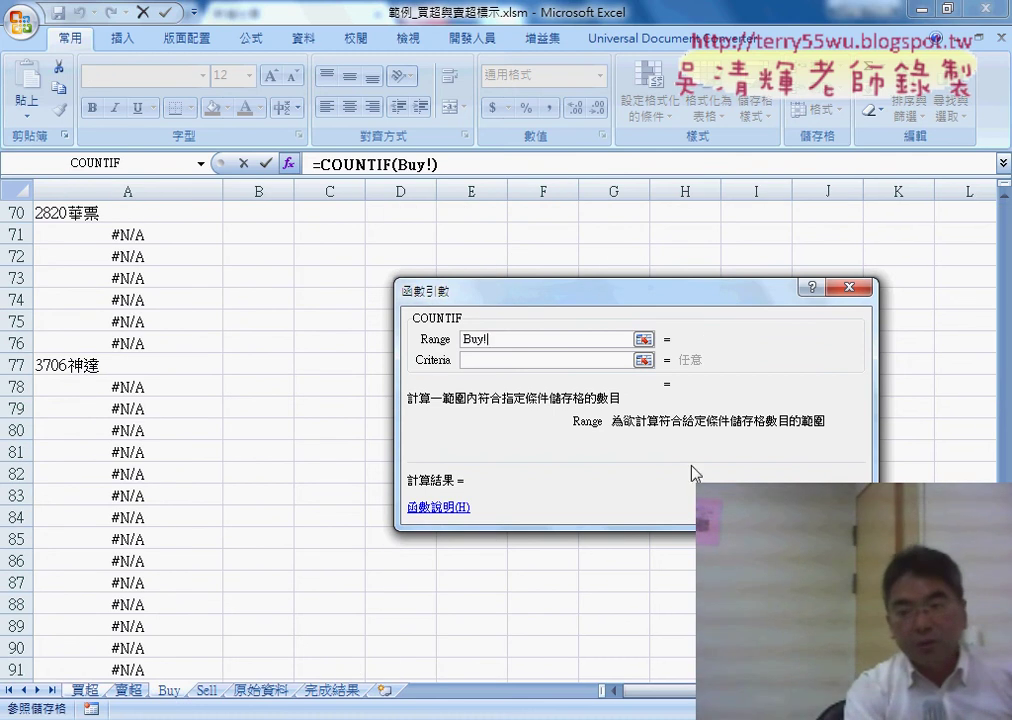
scroll(296, 240, up, 4)
scroll(296, 240, up, 19)
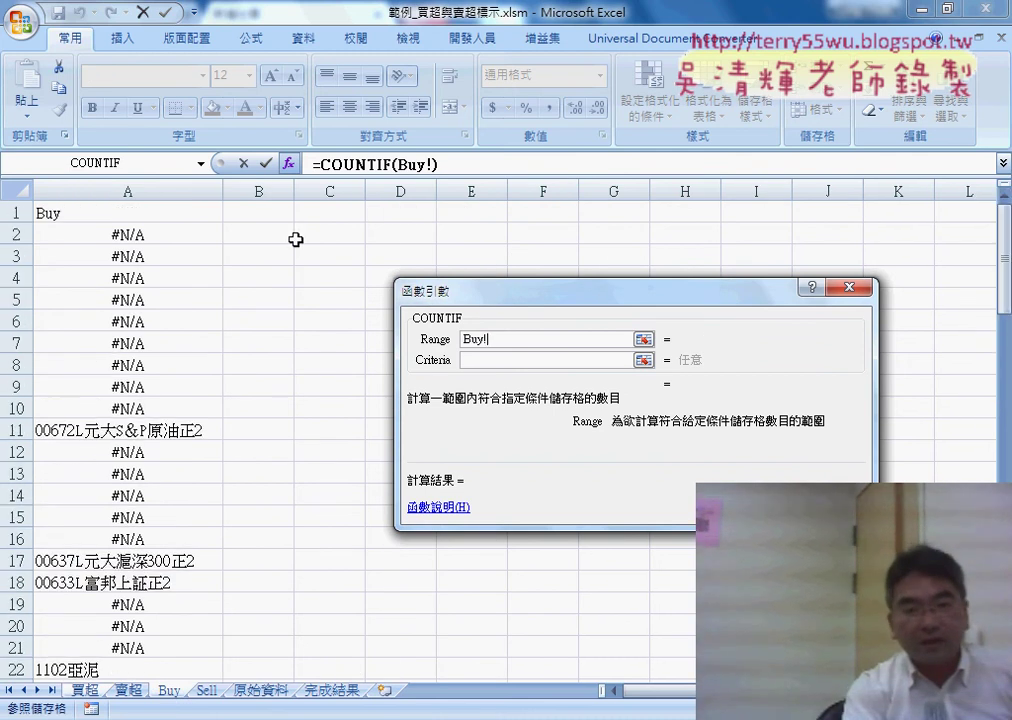
click(157, 235)
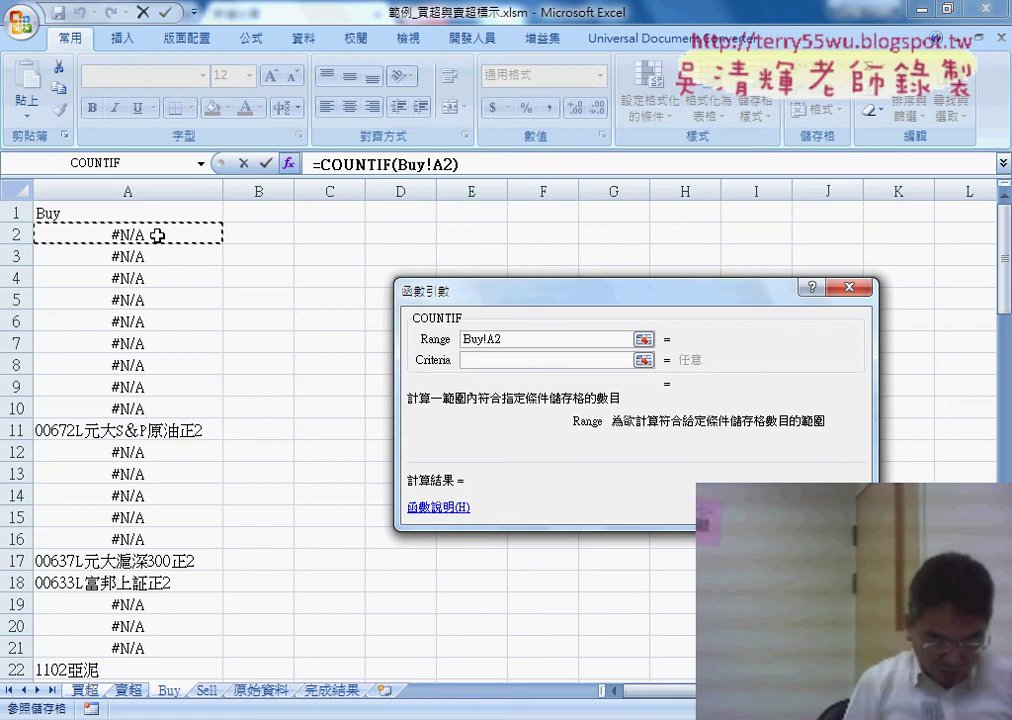
key(BackSpace)
key(BackSpace)
key(BackSpace)
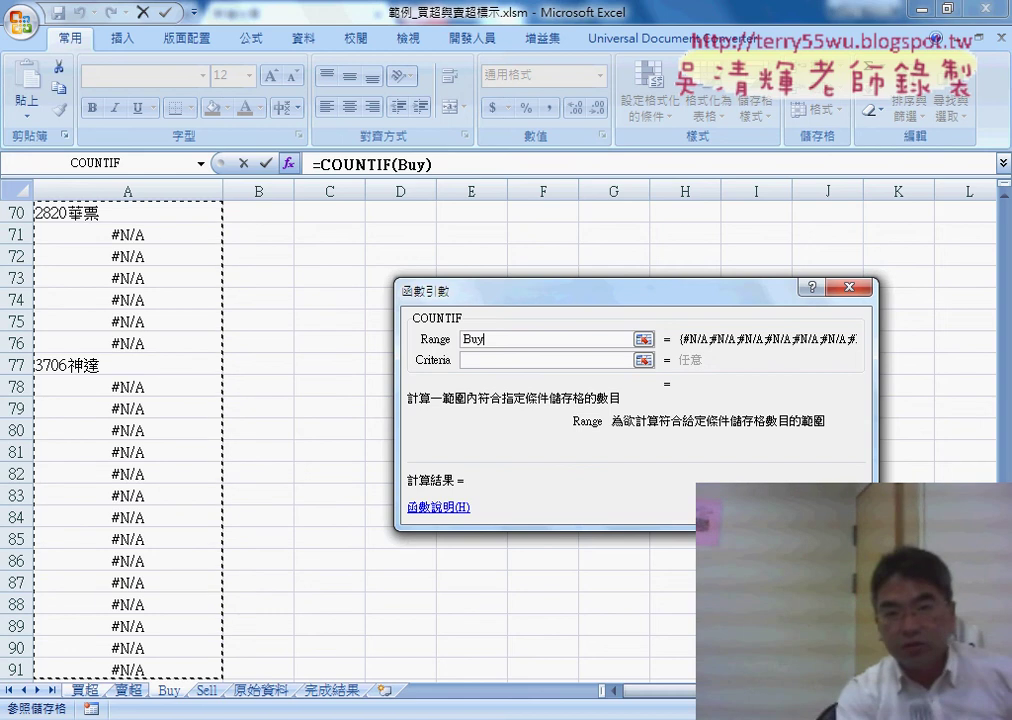
key(Escape)
Delete the Buy and Sell defined names from the workbook.
click(255, 42)
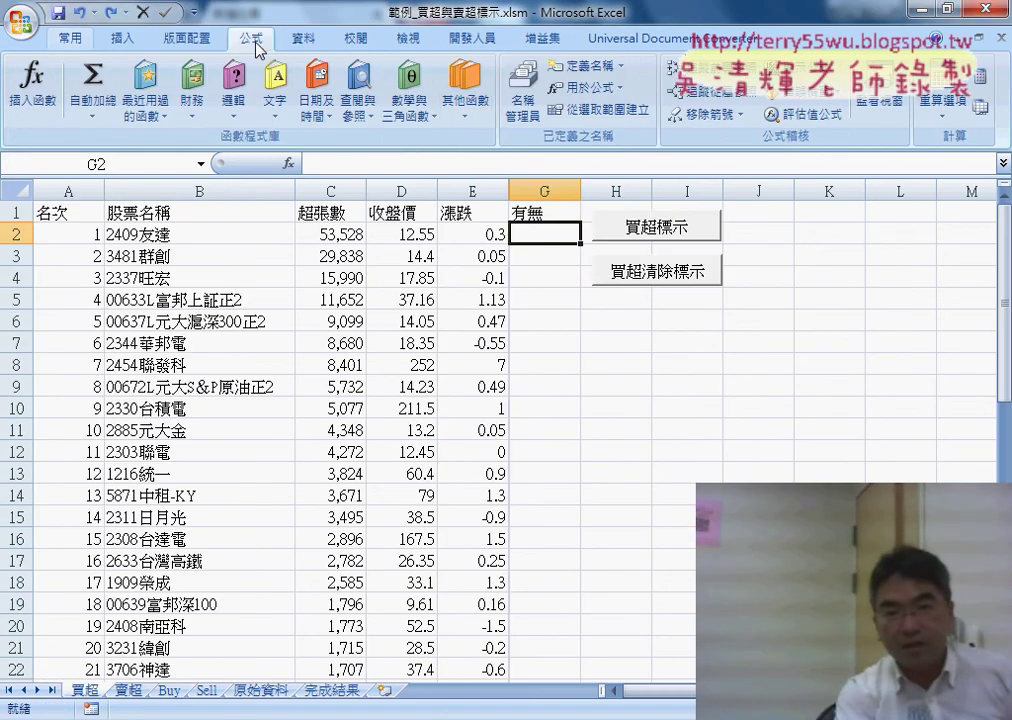
key(ctrl+F3)
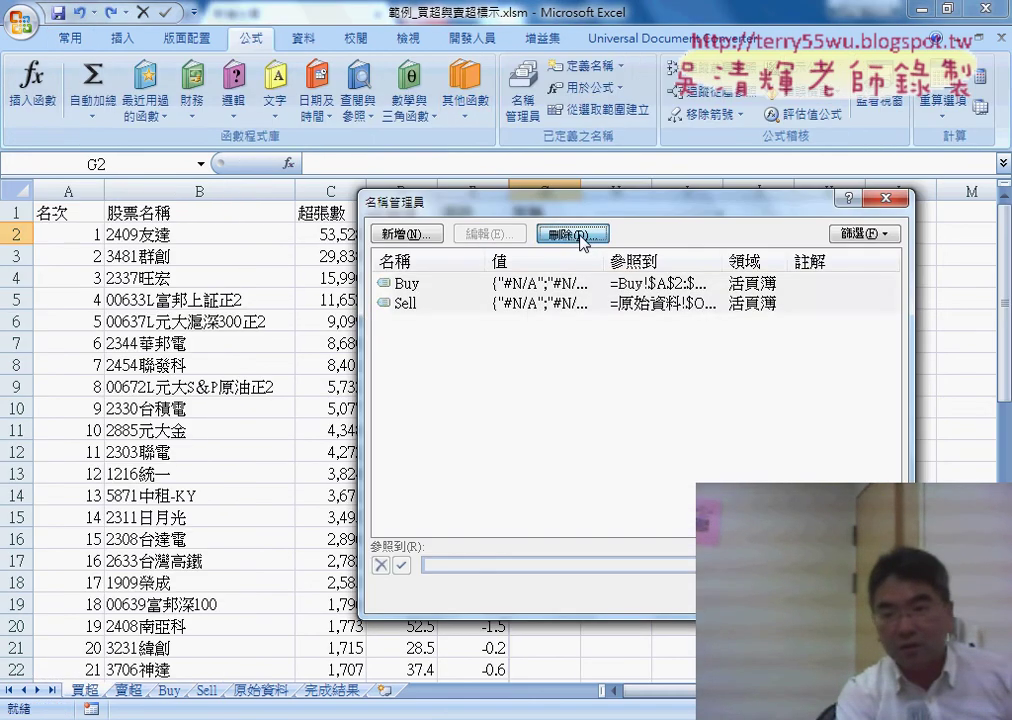
click(578, 234)
click(472, 418)
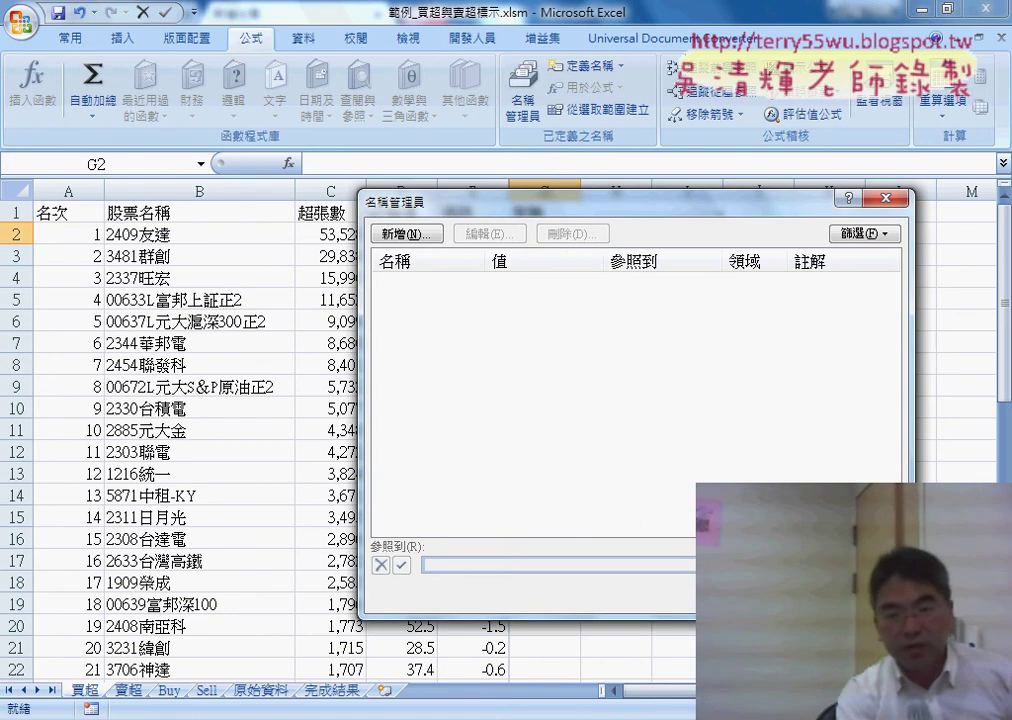
key(Escape)
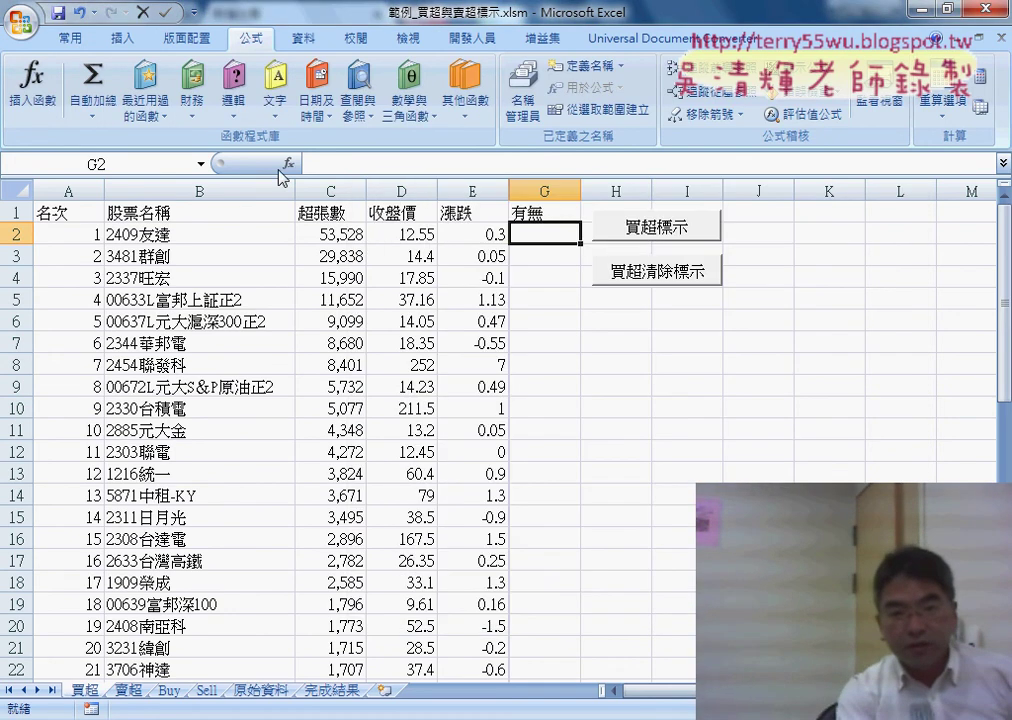
Enter =COUNTIF(Buy!A2:A91,B2) in G2 and fill it down column G.
click(284, 166)
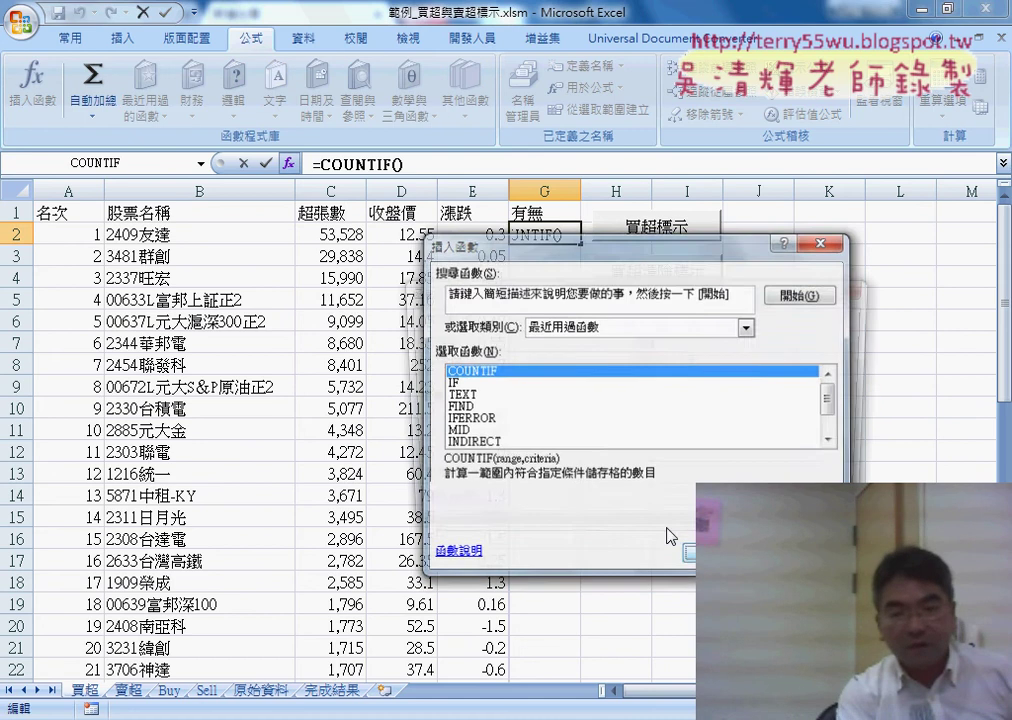
click(700, 552)
click(168, 690)
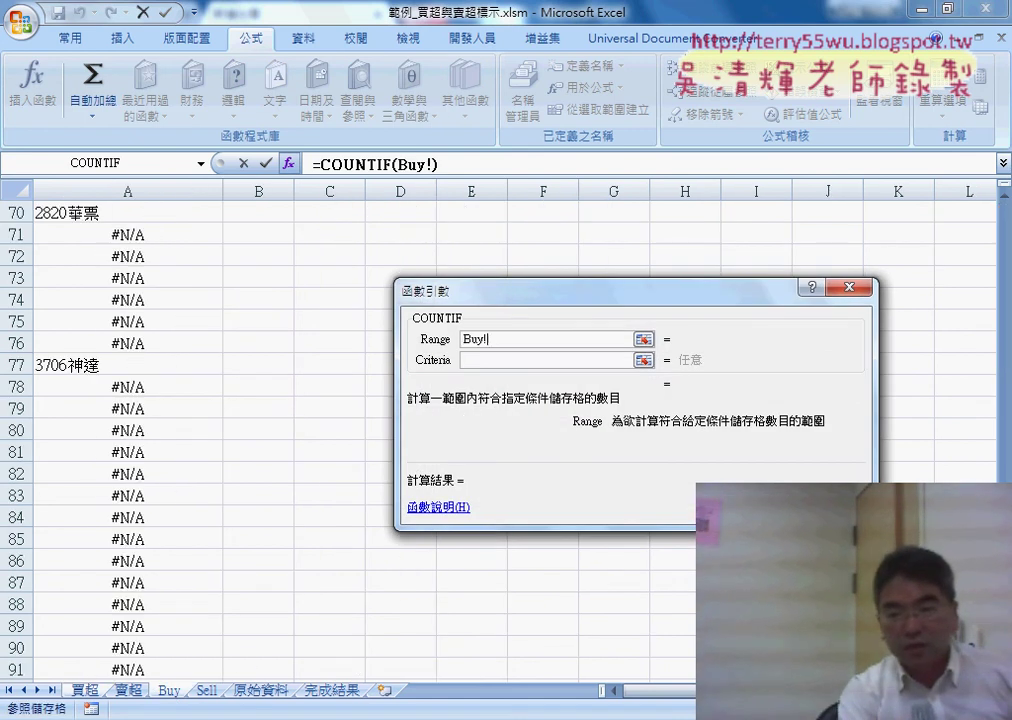
scroll(193, 273, up, 2)
scroll(193, 273, up, 20)
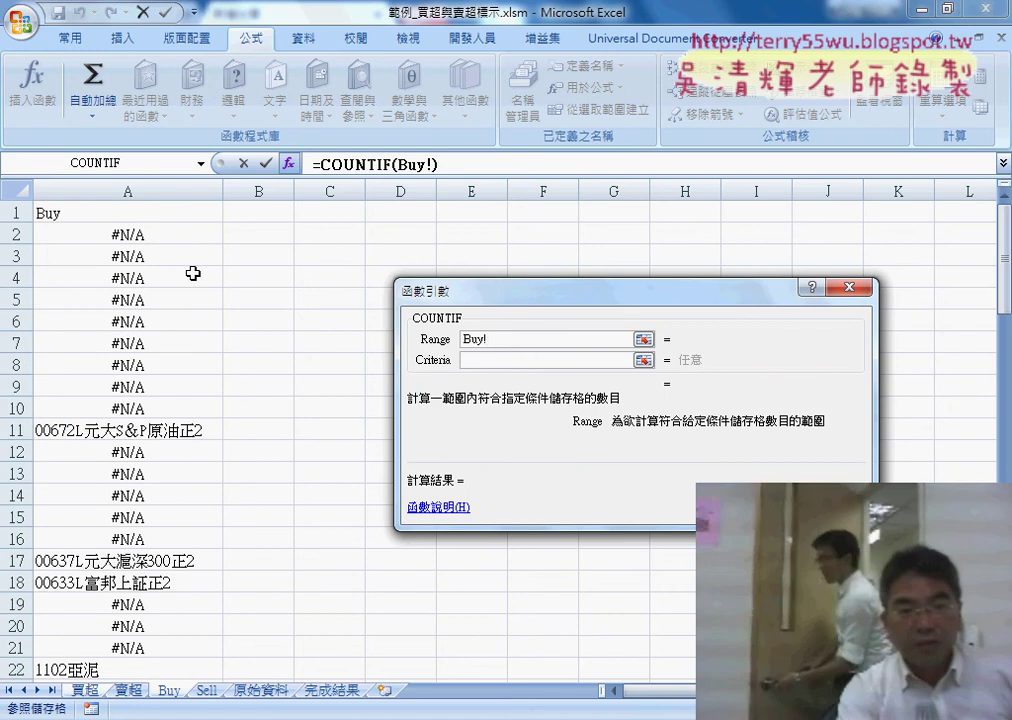
click(142, 233)
key(ctrl+shift+Down)
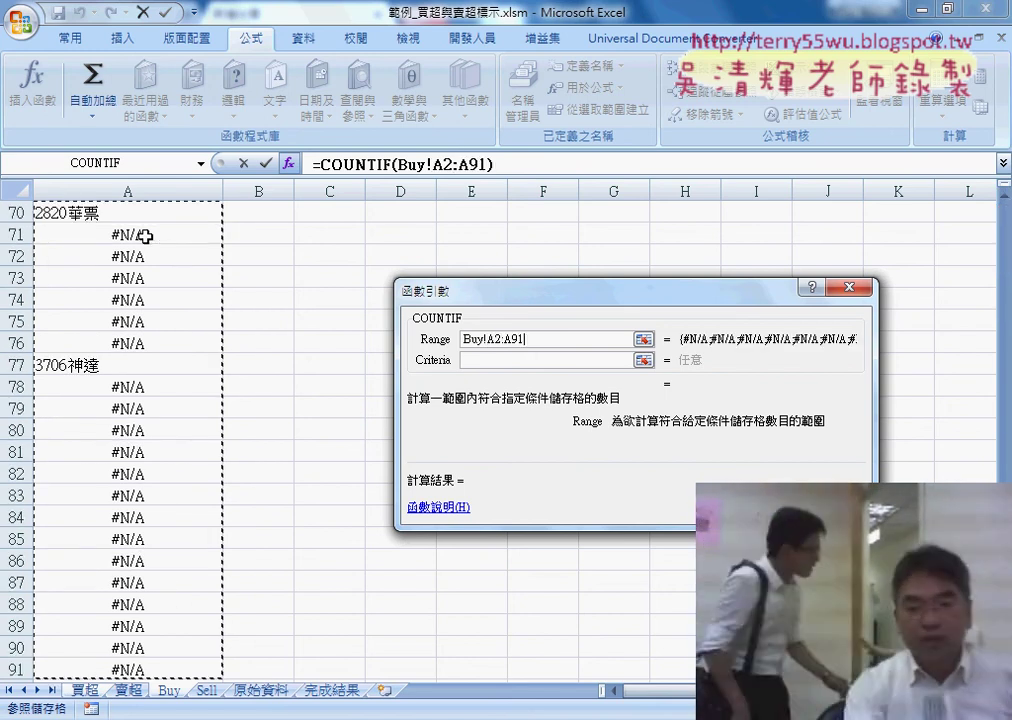
click(485, 362)
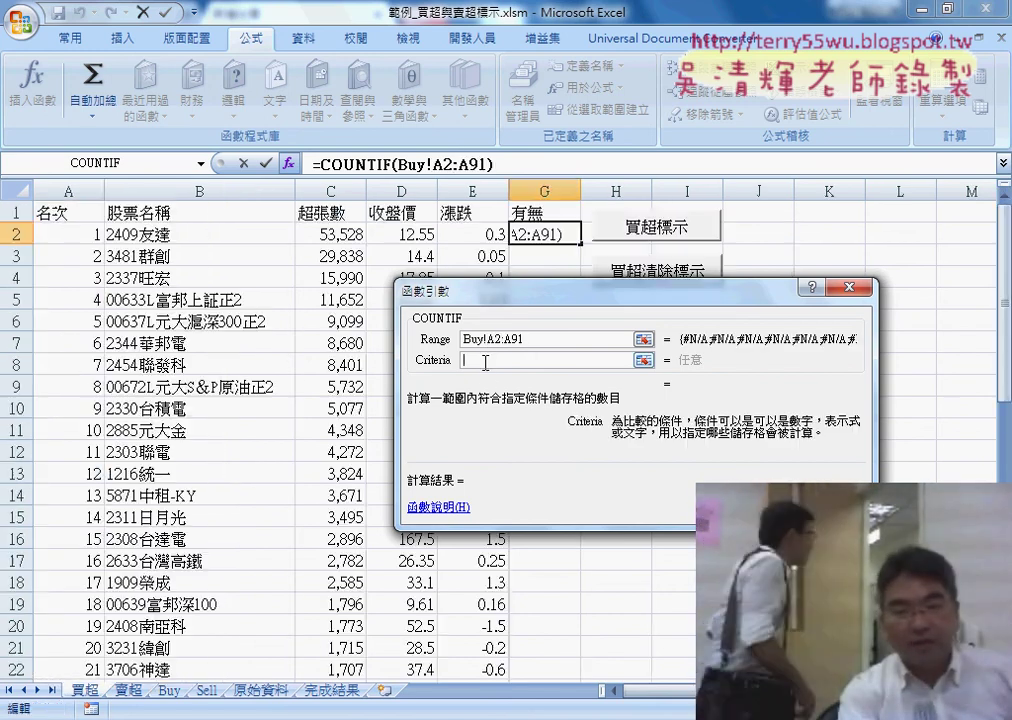
click(168, 239)
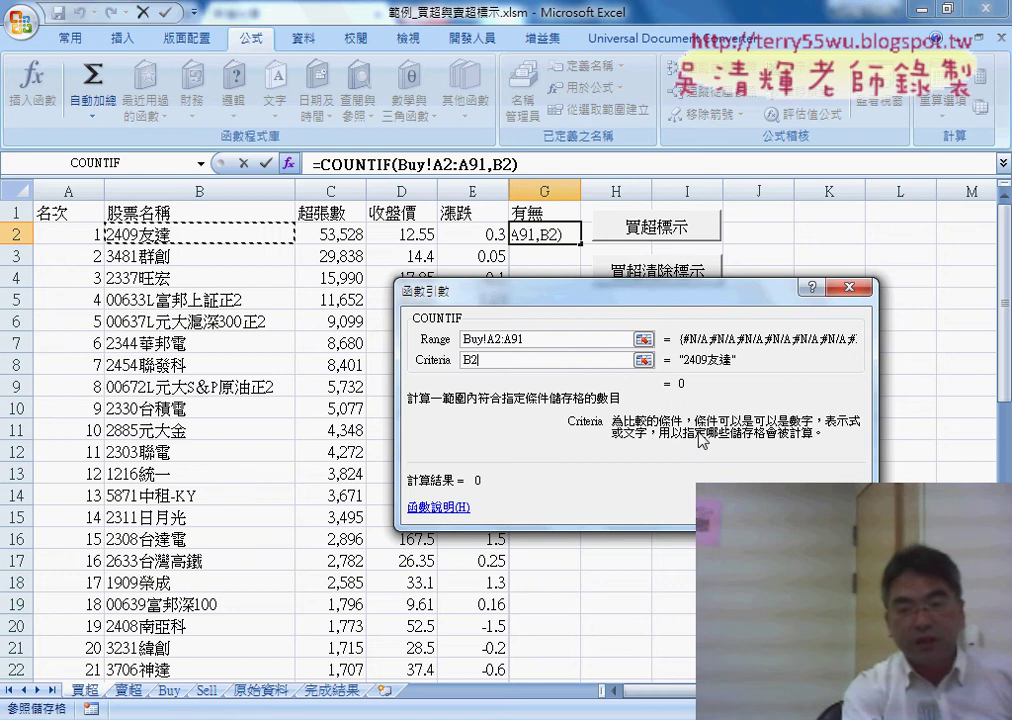
key(Return)
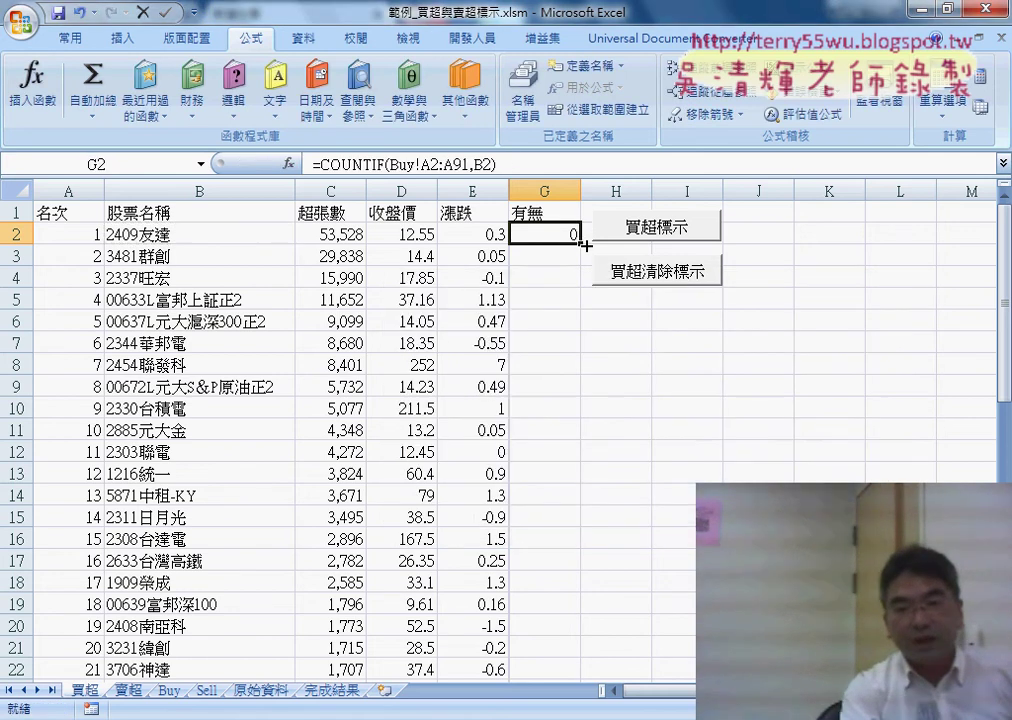
double_click(581, 243)
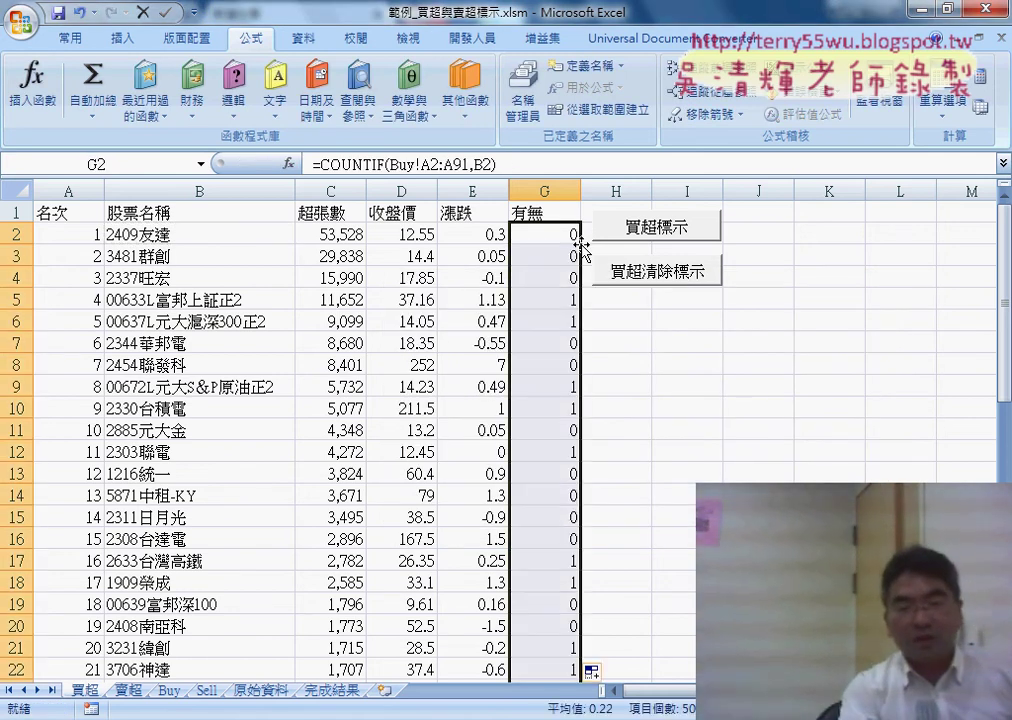
Scroll down and check row 45's shifted COUNTIF range.
scroll(575, 300, down, 3)
scroll(574, 302, down, 5)
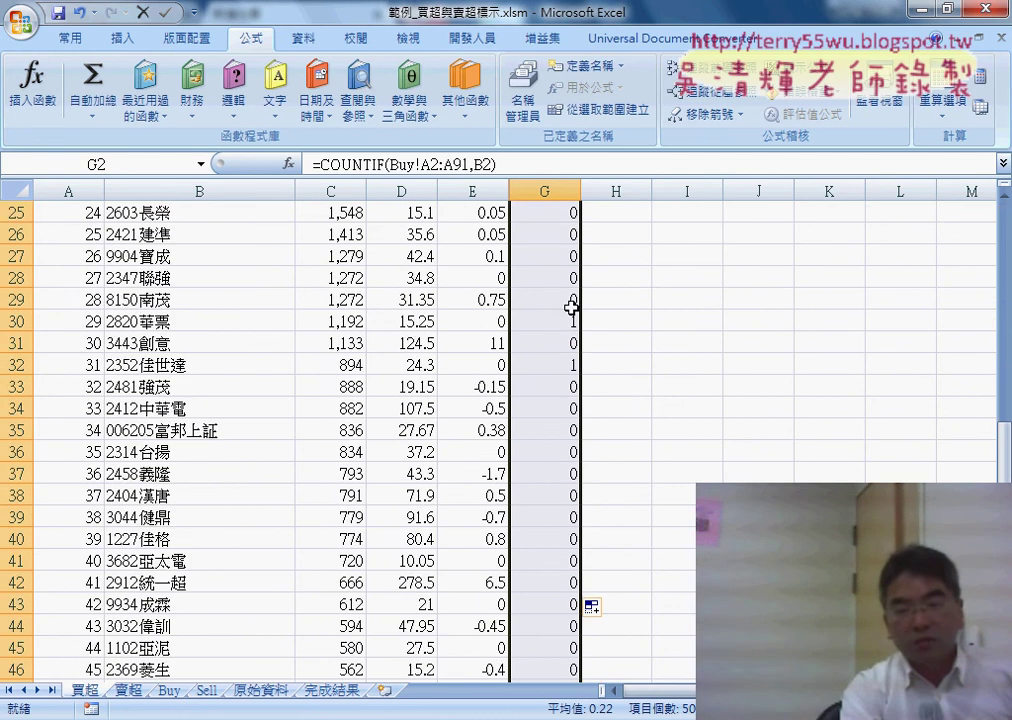
scroll(572, 306, down, 2)
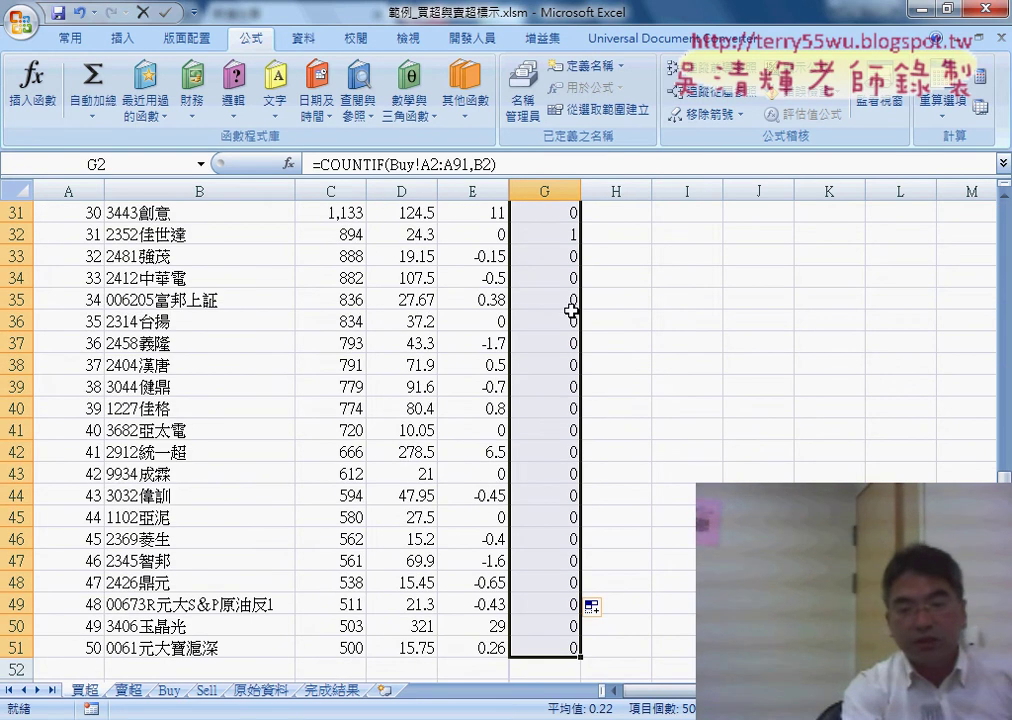
drag(568, 521, 117, 516)
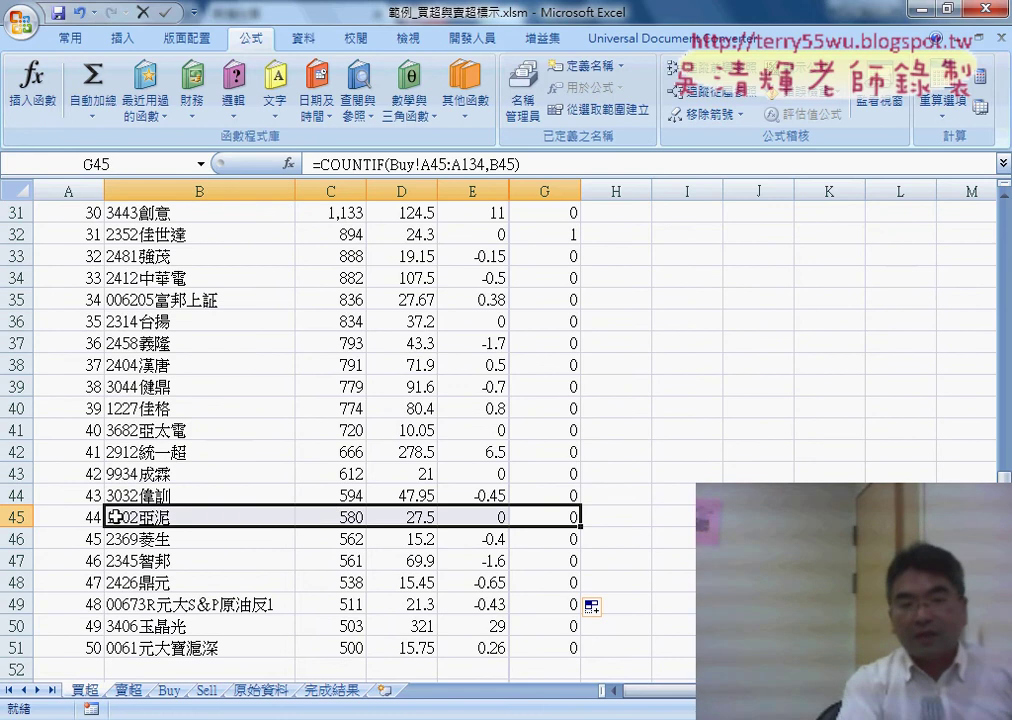
Locate 1102亞泥 in the Buy sheet's list for comparison.
click(170, 690)
scroll(175, 579, down, 8)
scroll(176, 579, up, 8)
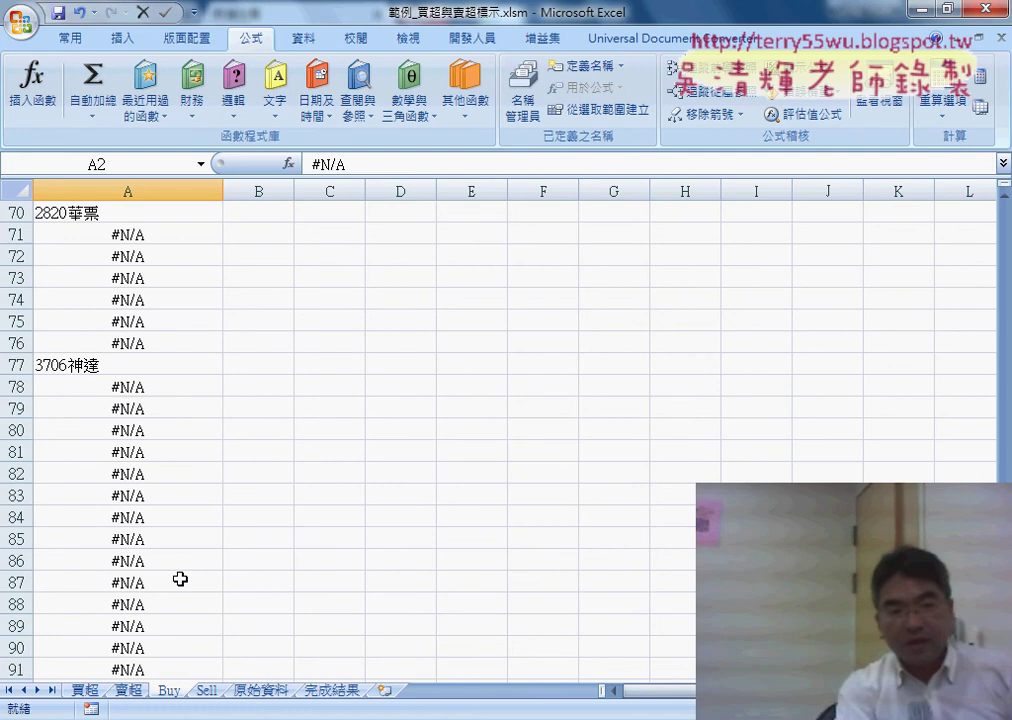
scroll(177, 579, up, 4)
scroll(180, 579, up, 4)
scroll(180, 579, up, 5)
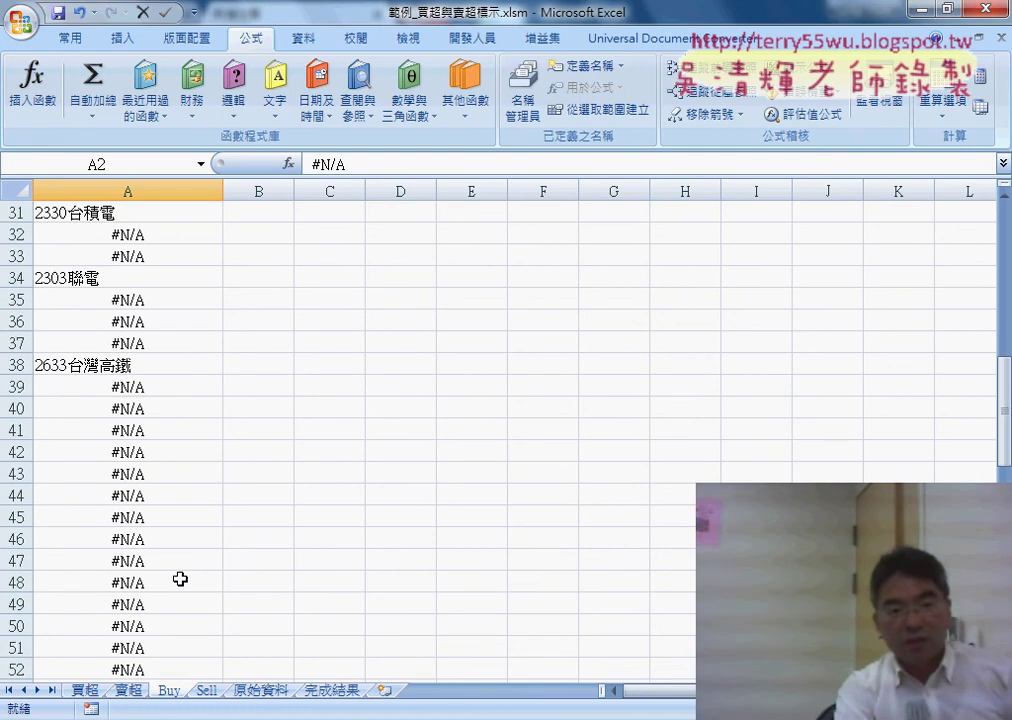
scroll(180, 579, up, 1)
scroll(180, 579, up, 2)
scroll(178, 579, up, 1)
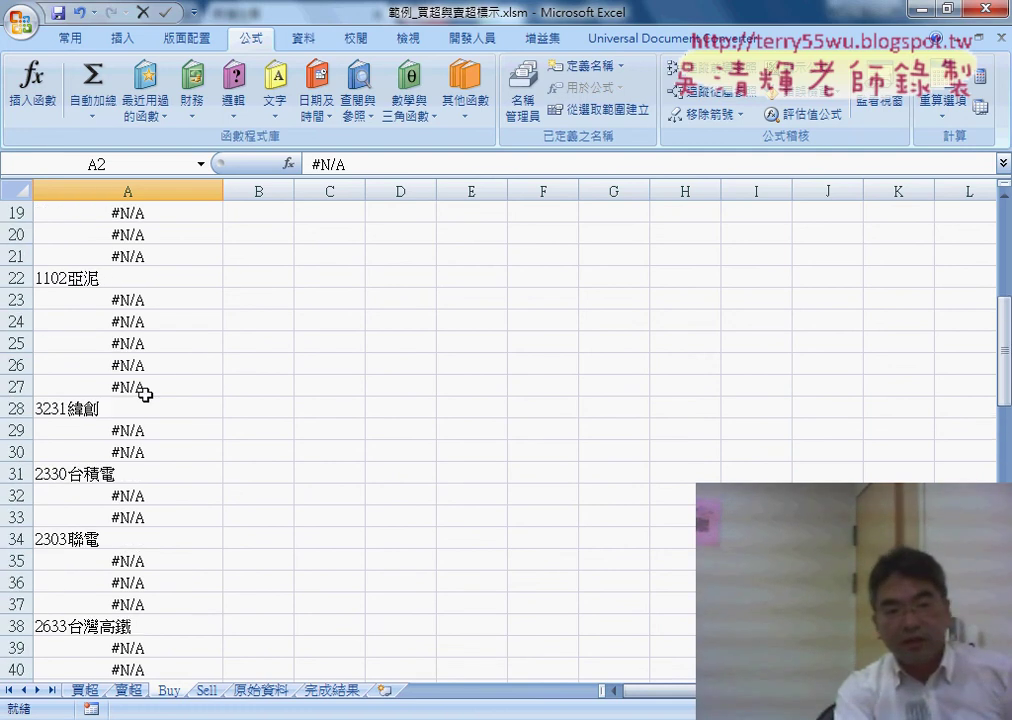
click(84, 275)
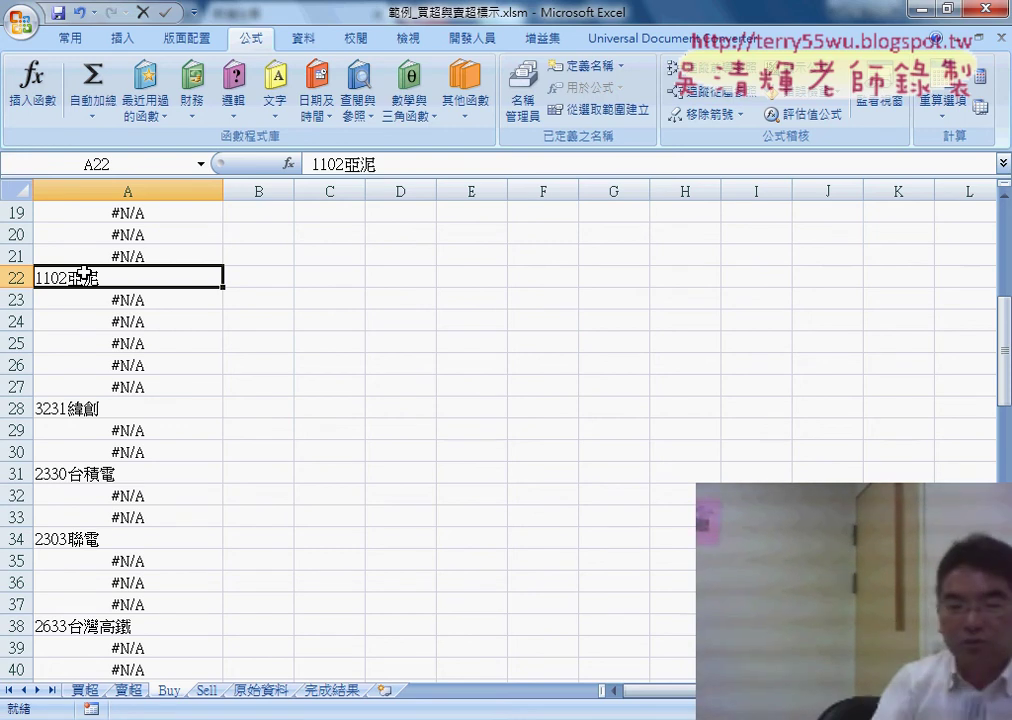
Return to the 買超 sheet and open G2's formula for editing.
click(85, 690)
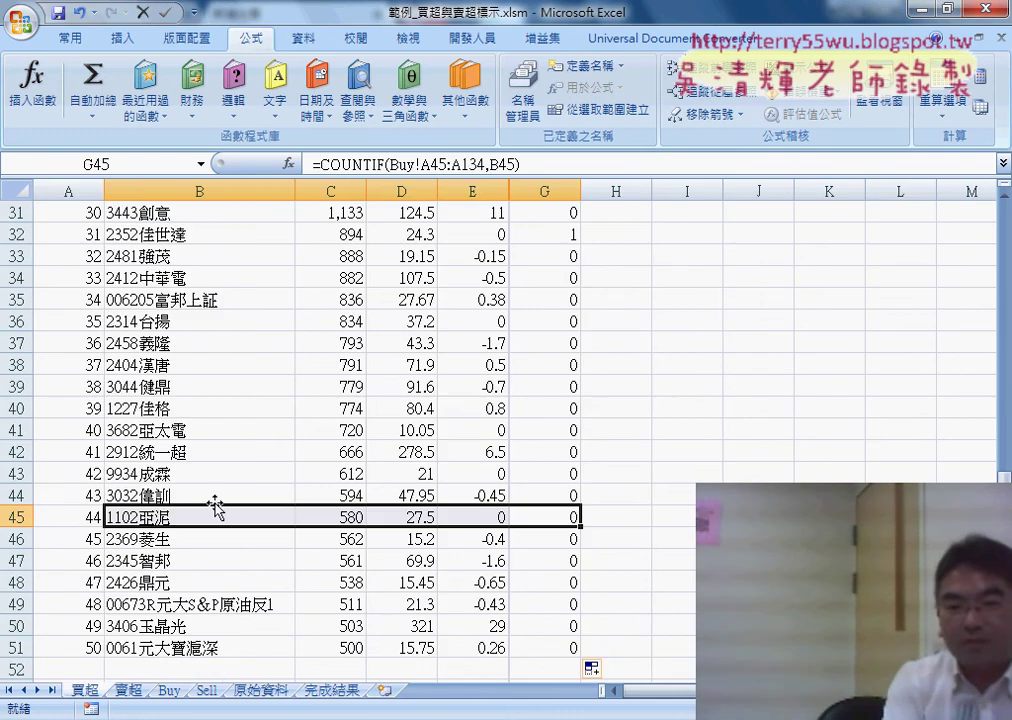
scroll(461, 398, up, 9)
scroll(529, 296, up, 1)
click(544, 234)
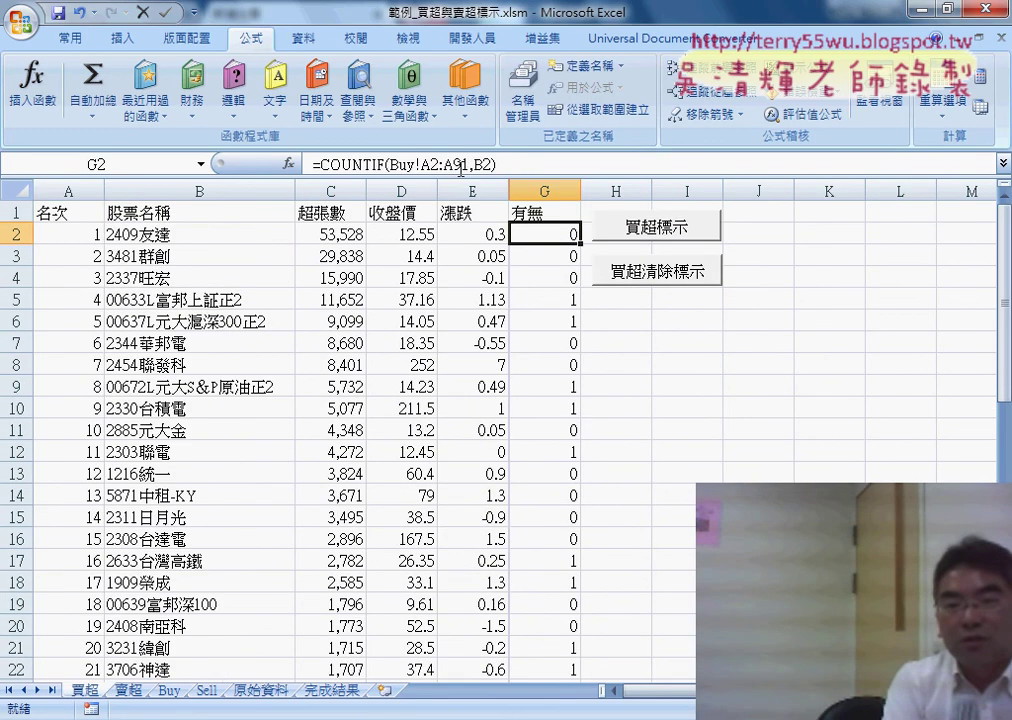
Change G2's range to Buy!A$2:A$91 using F4 and copy it down column G.
drag(421, 164, 470, 164)
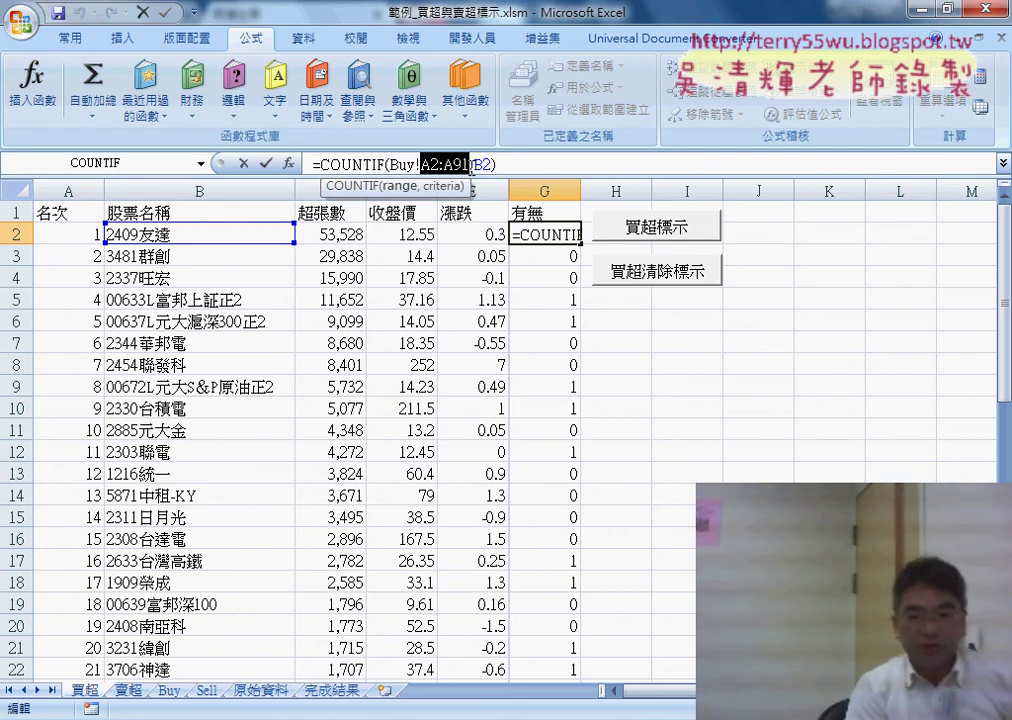
key(F4)
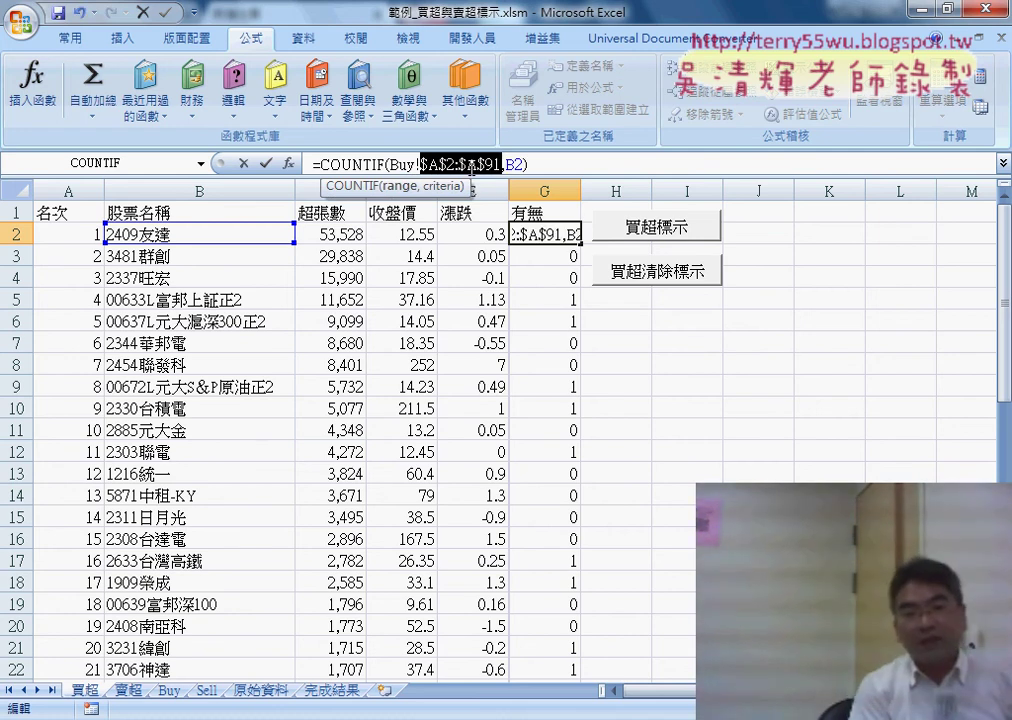
key(F4)
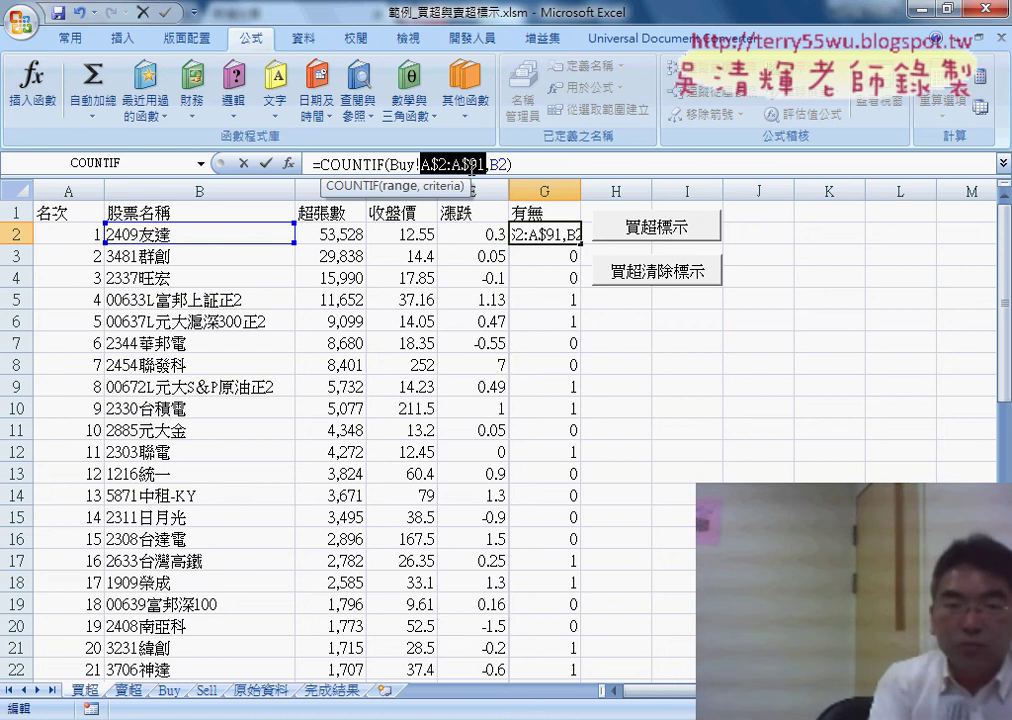
key(ctrl+Return)
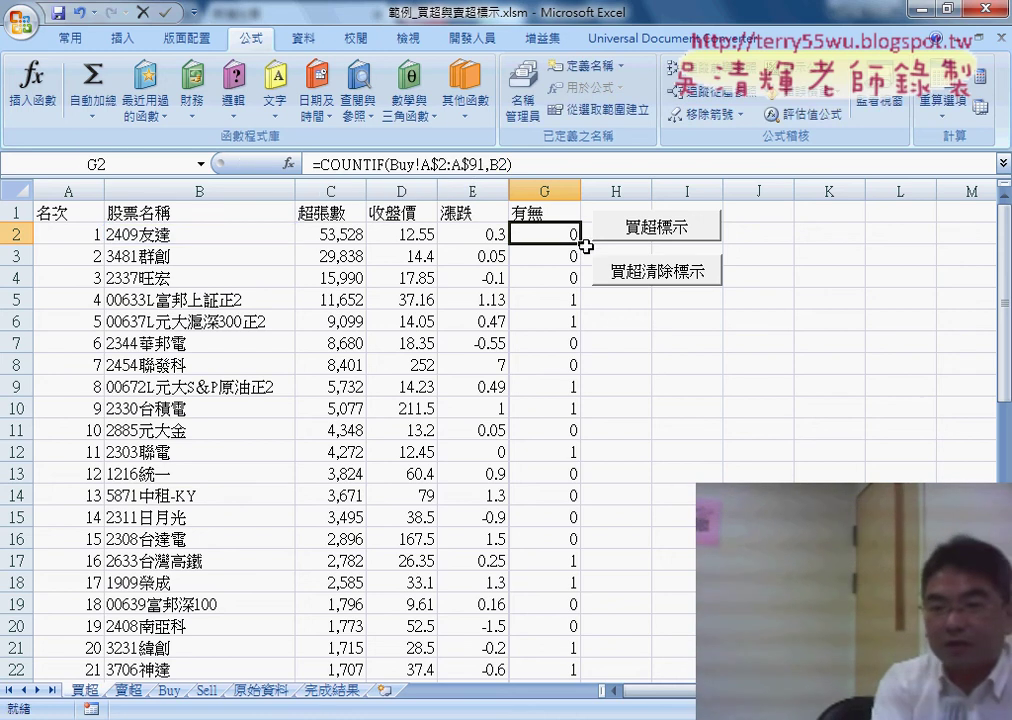
double_click(582, 244)
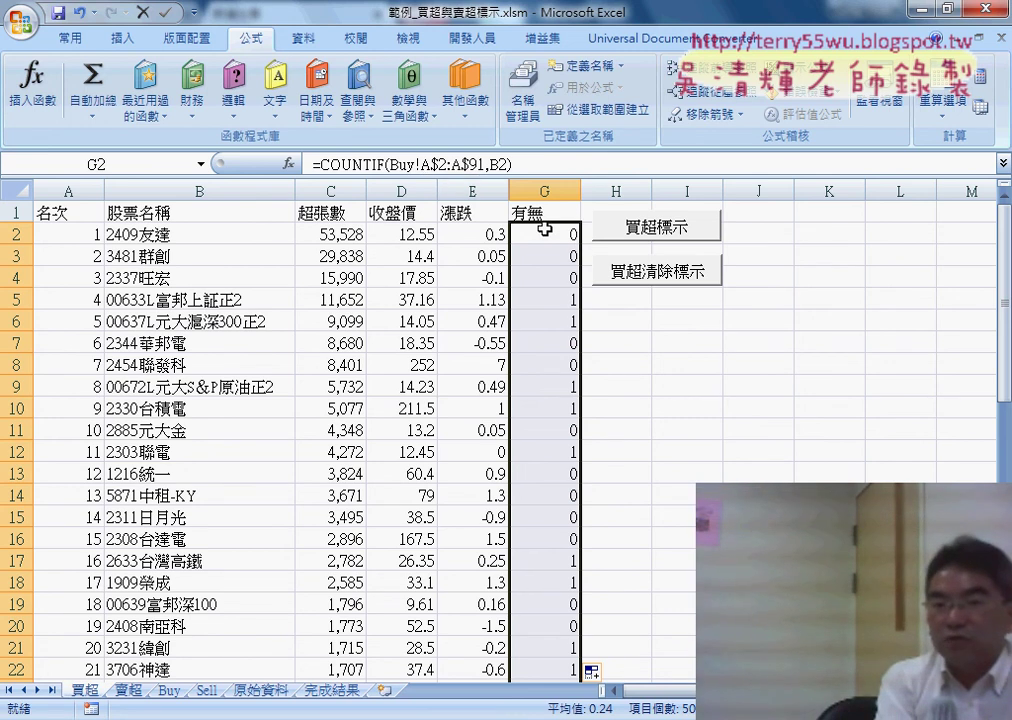
Name the Buy sheet's list A1:A91 from its top-row heading, Buy.
click(170, 690)
scroll(203, 427, up, 5)
scroll(204, 430, up, 1)
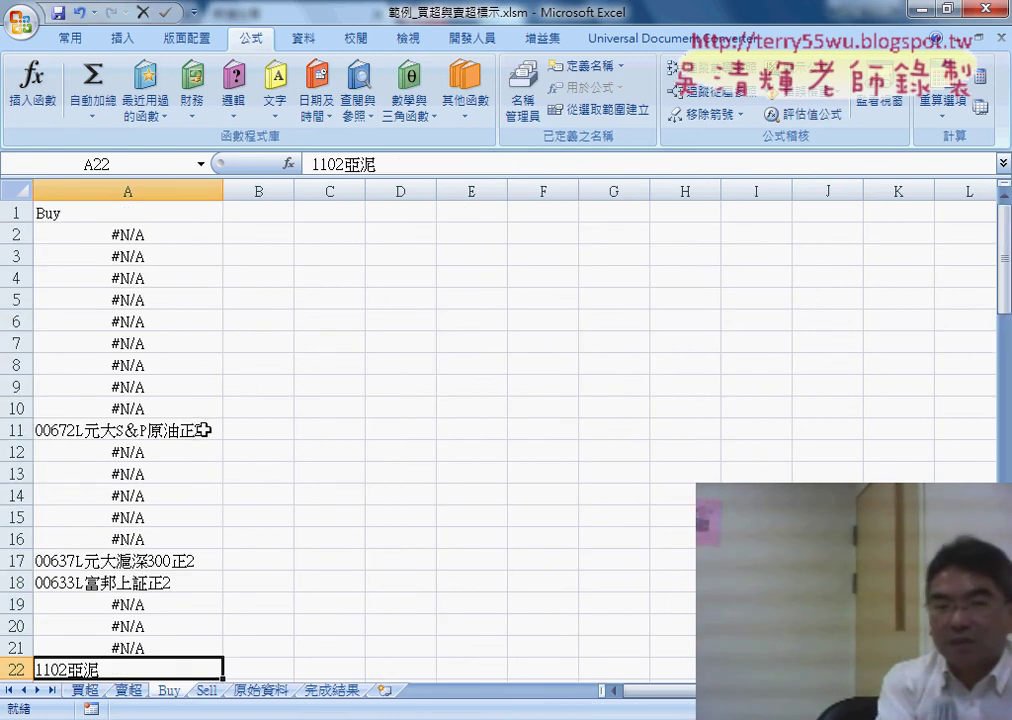
click(78, 211)
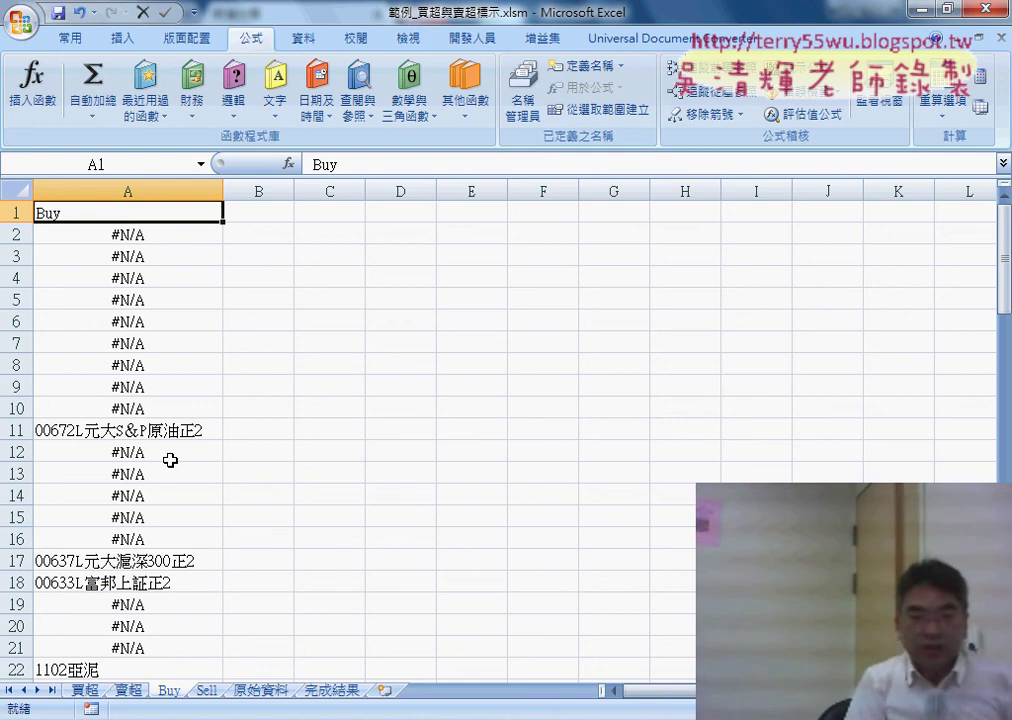
key(ctrl+shift+Down)
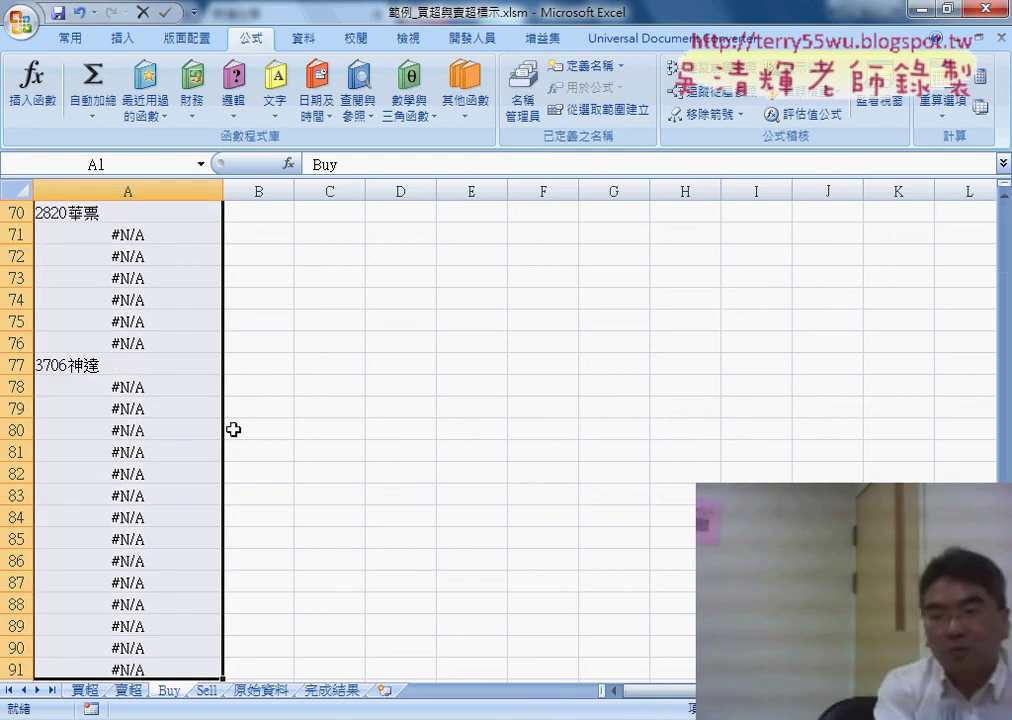
scroll(868, 243, up, 20)
scroll(868, 243, up, 1)
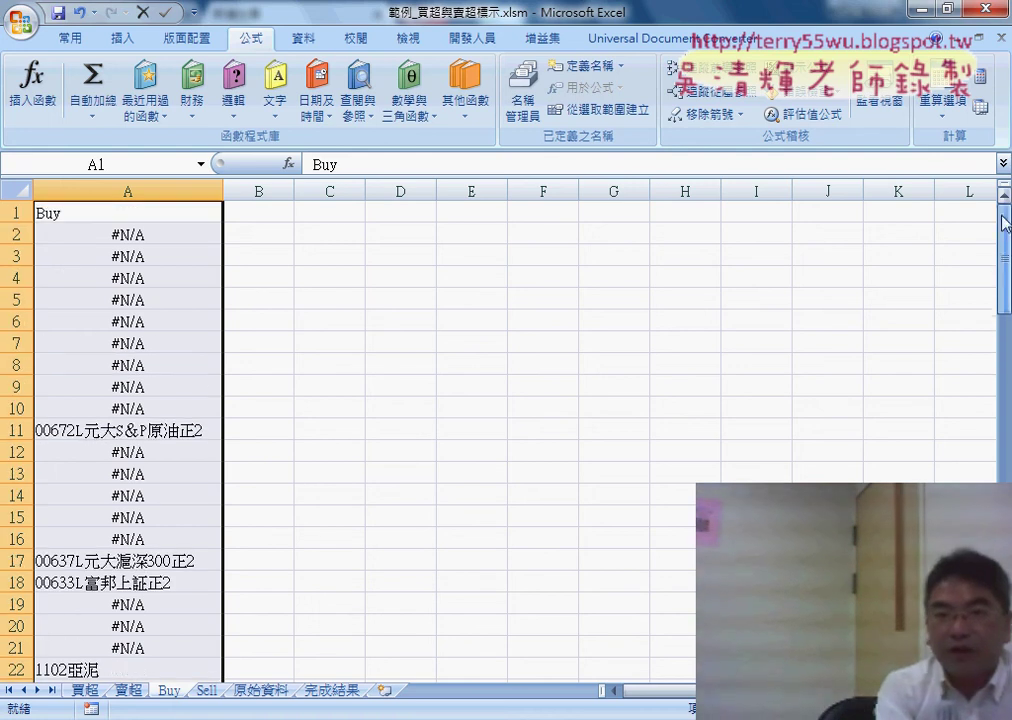
click(600, 109)
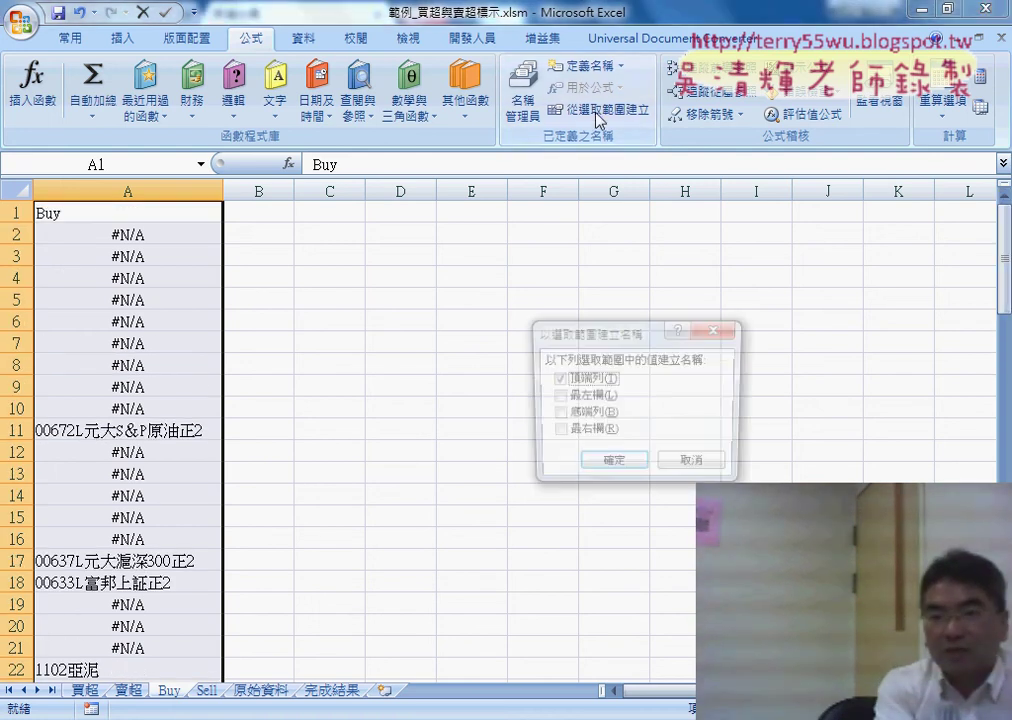
mouse_move(592, 334)
mouse_down()
mouse_move(413, 276)
mouse_move(298, 215)
mouse_up()
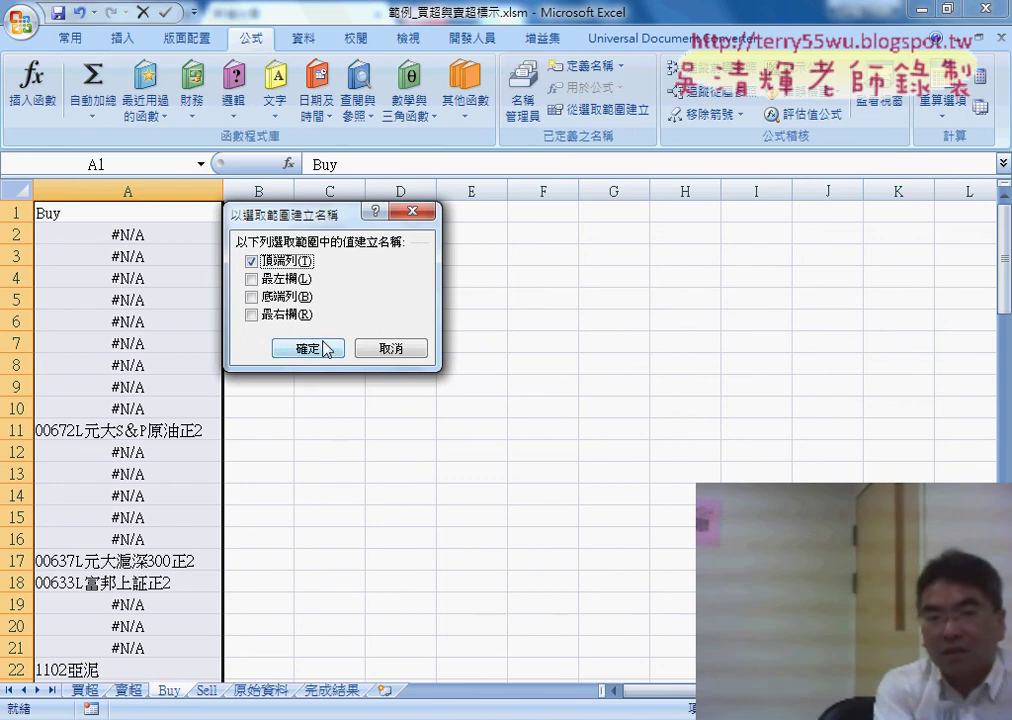
click(309, 348)
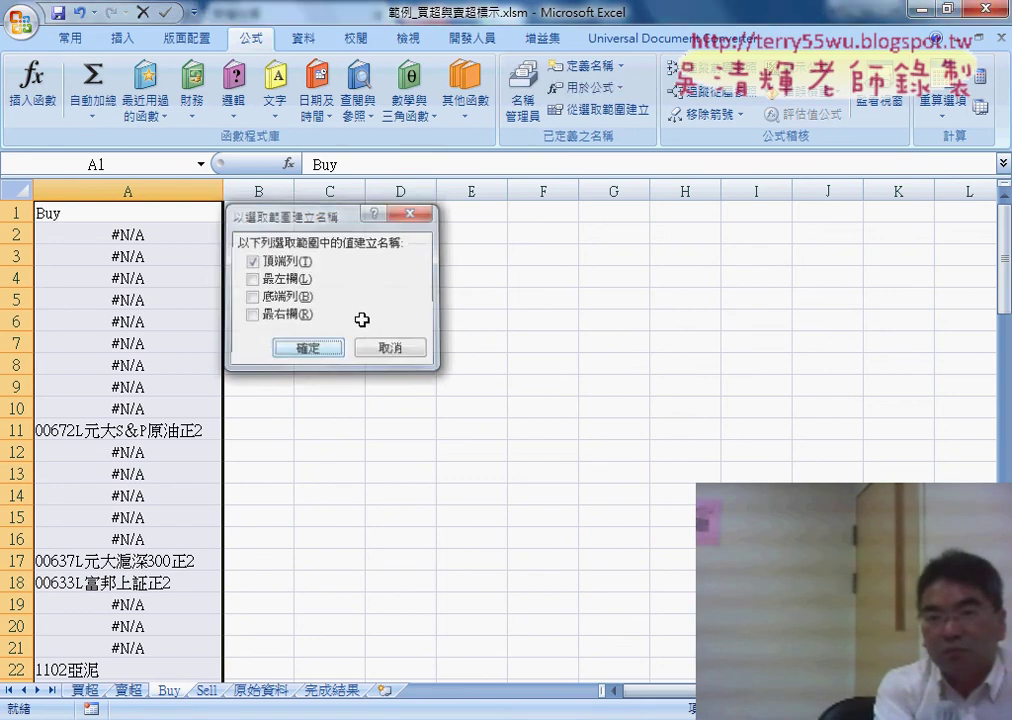
Check in Name Manager that Buy refers to =Buy!$A$2:$A$91.
click(523, 105)
drag(330, 86, 527, 202)
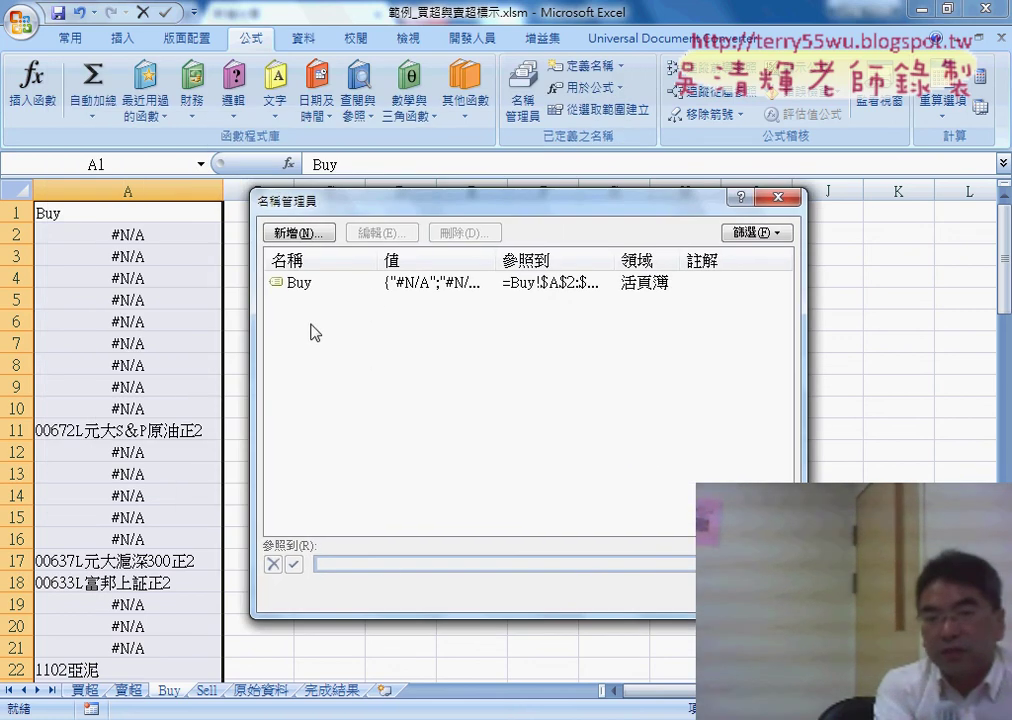
key(Down)
click(410, 565)
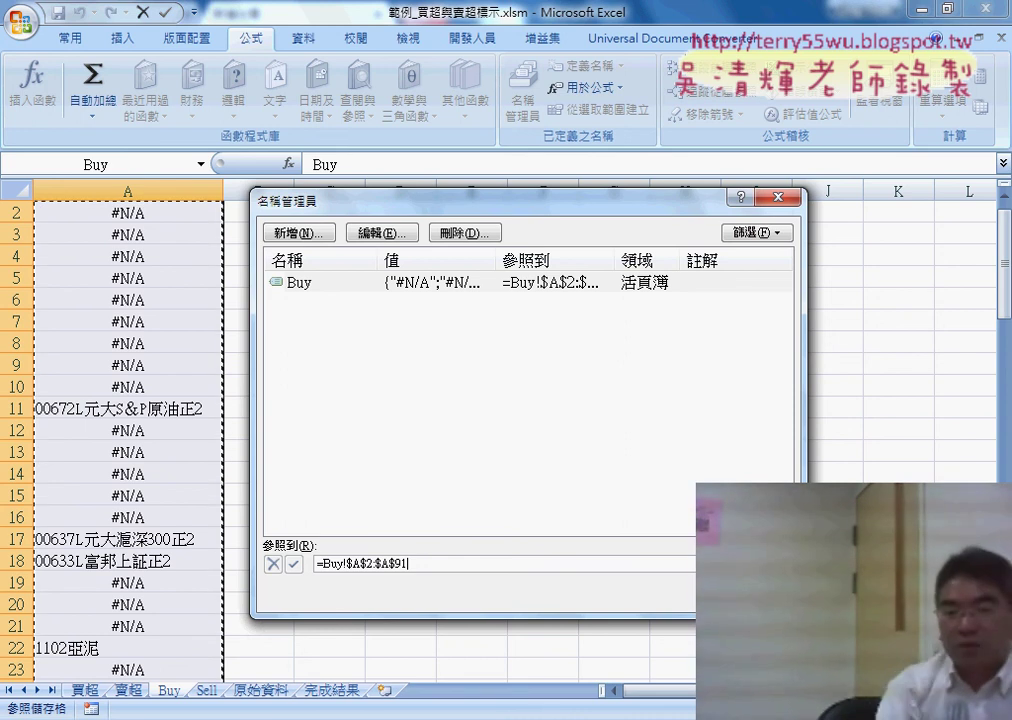
key(Escape)
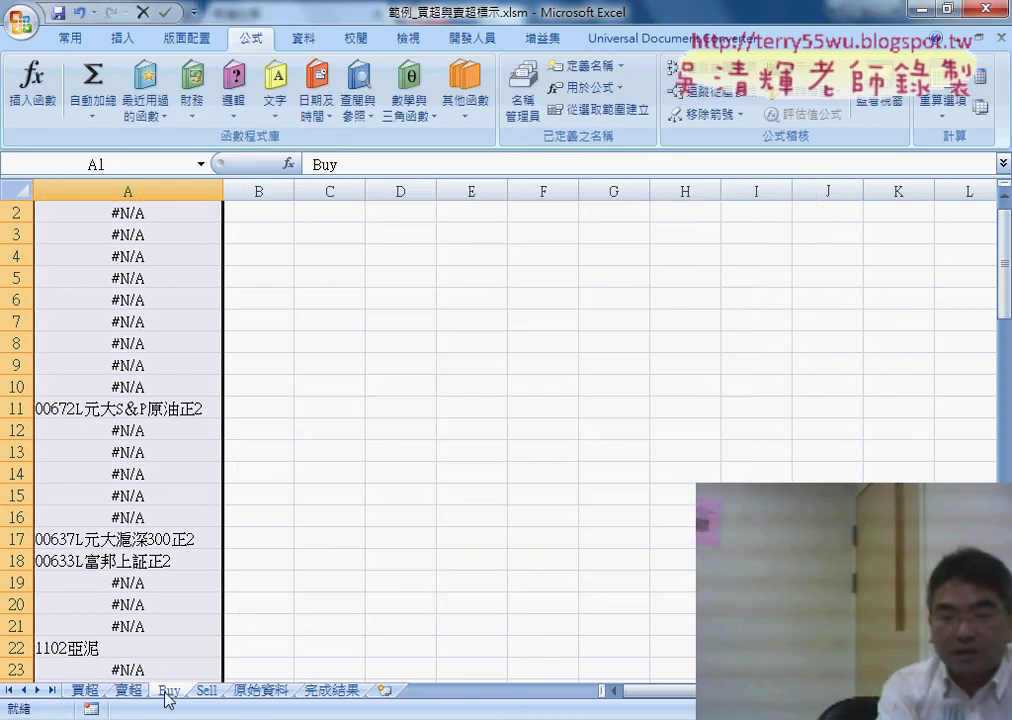
Clear column G, then enter =COUNTIF(Buy,B2) in G2 with the pasted name and fill down.
click(85, 690)
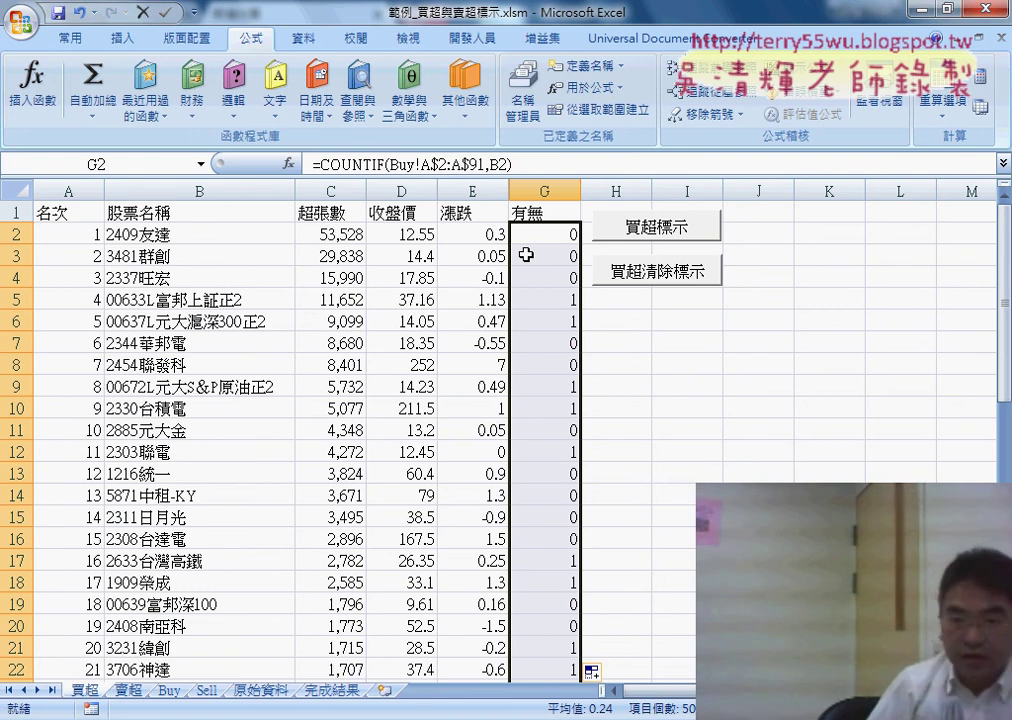
key(Delete)
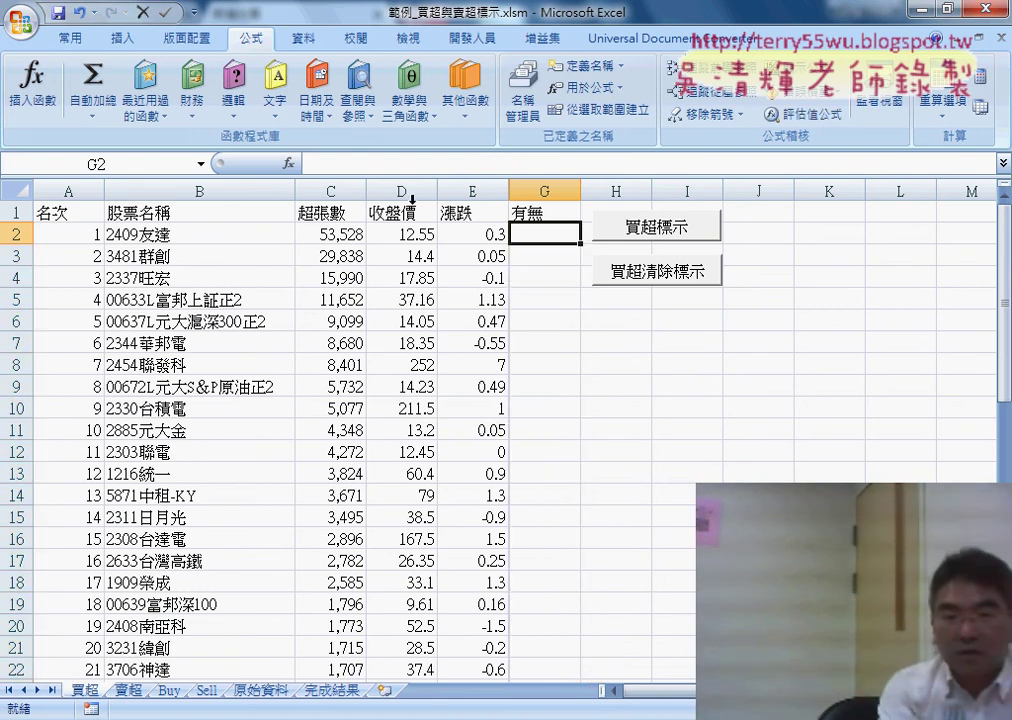
click(289, 163)
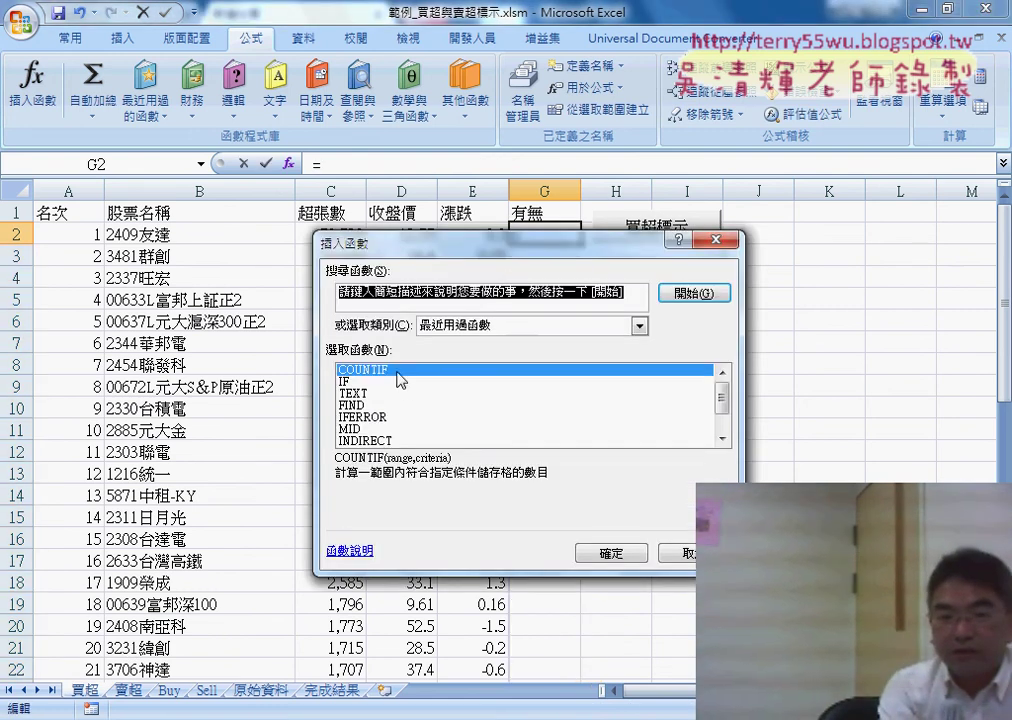
double_click(399, 378)
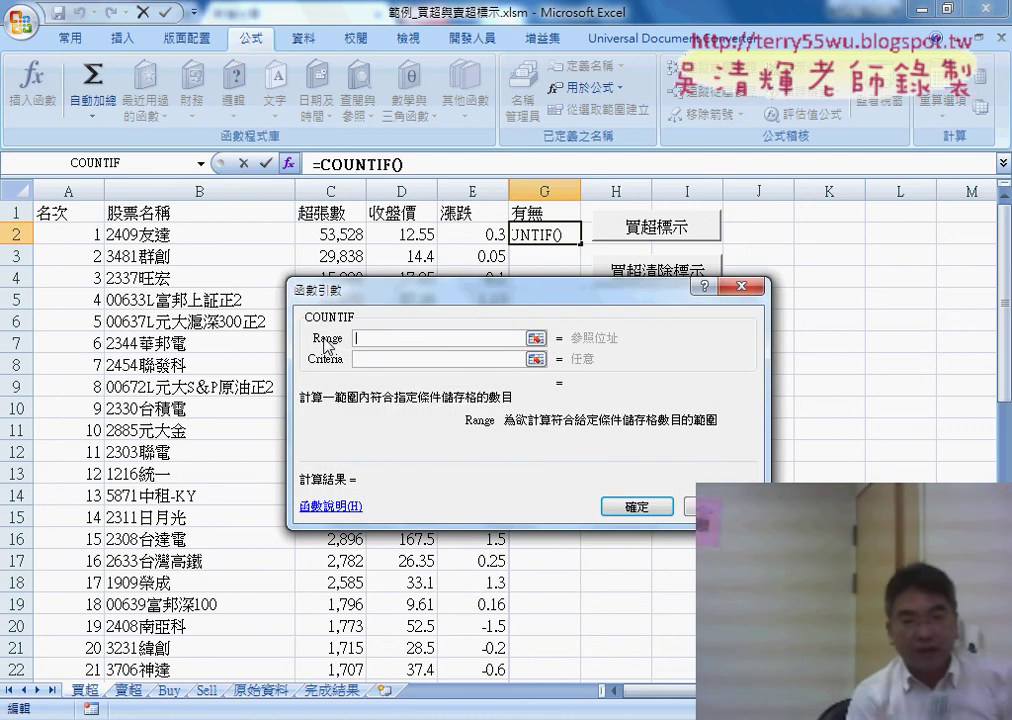
key(F3)
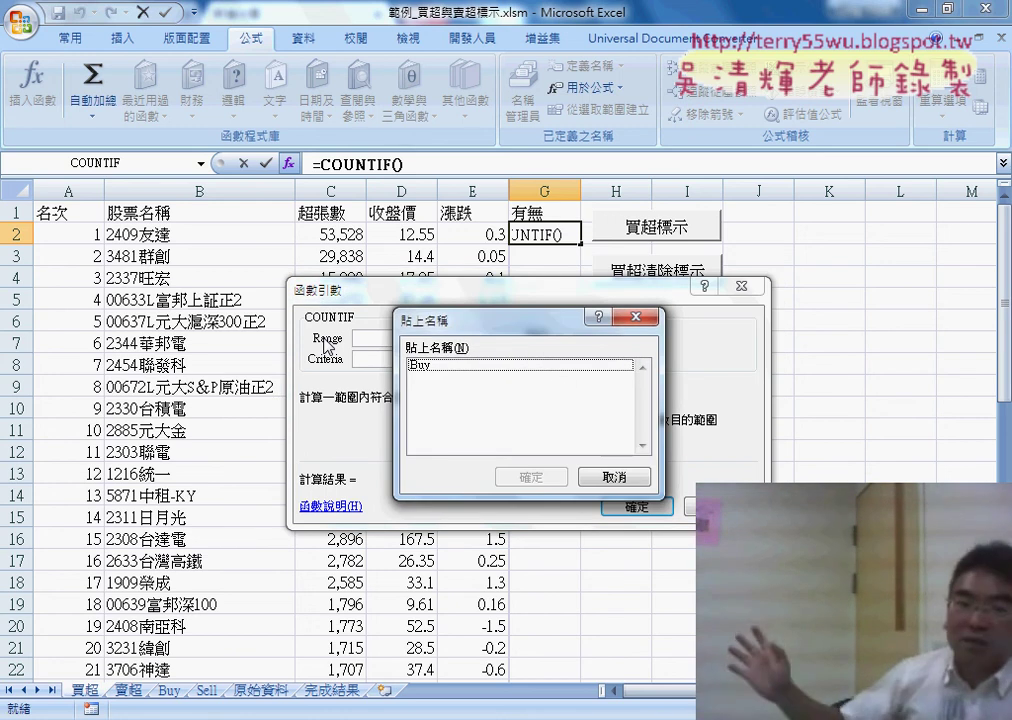
click(418, 365)
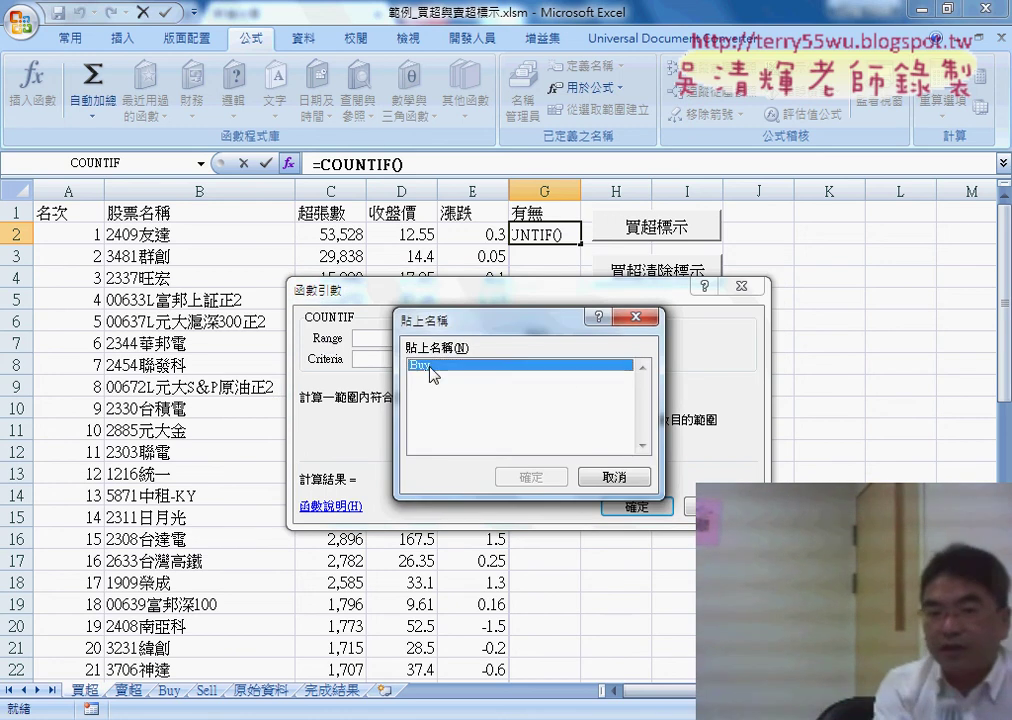
click(530, 477)
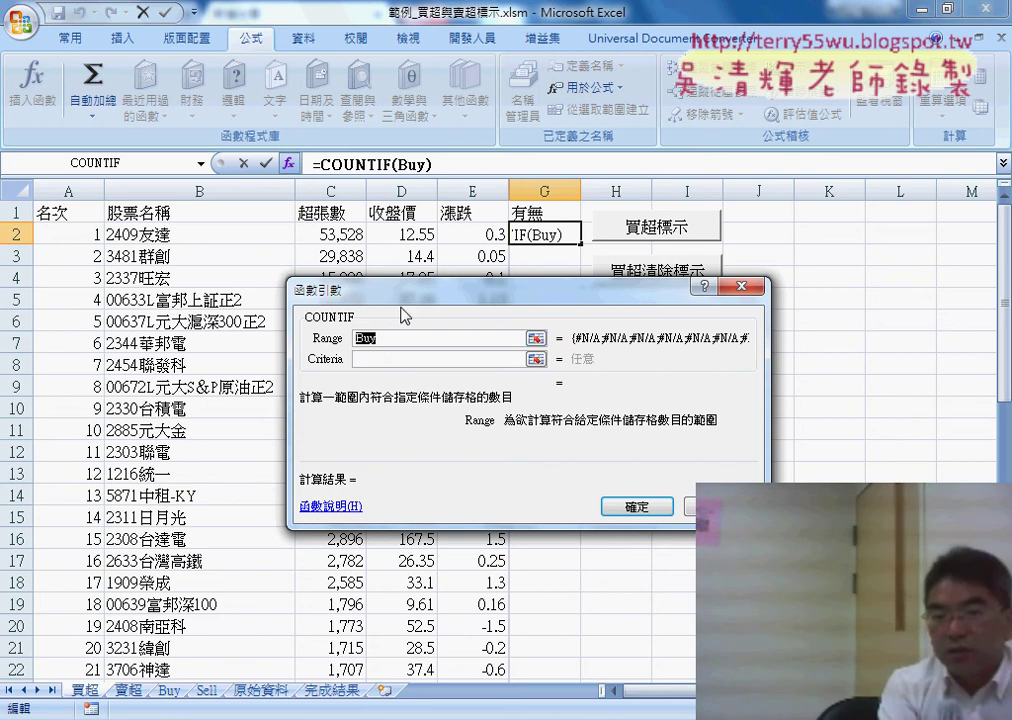
click(356, 355)
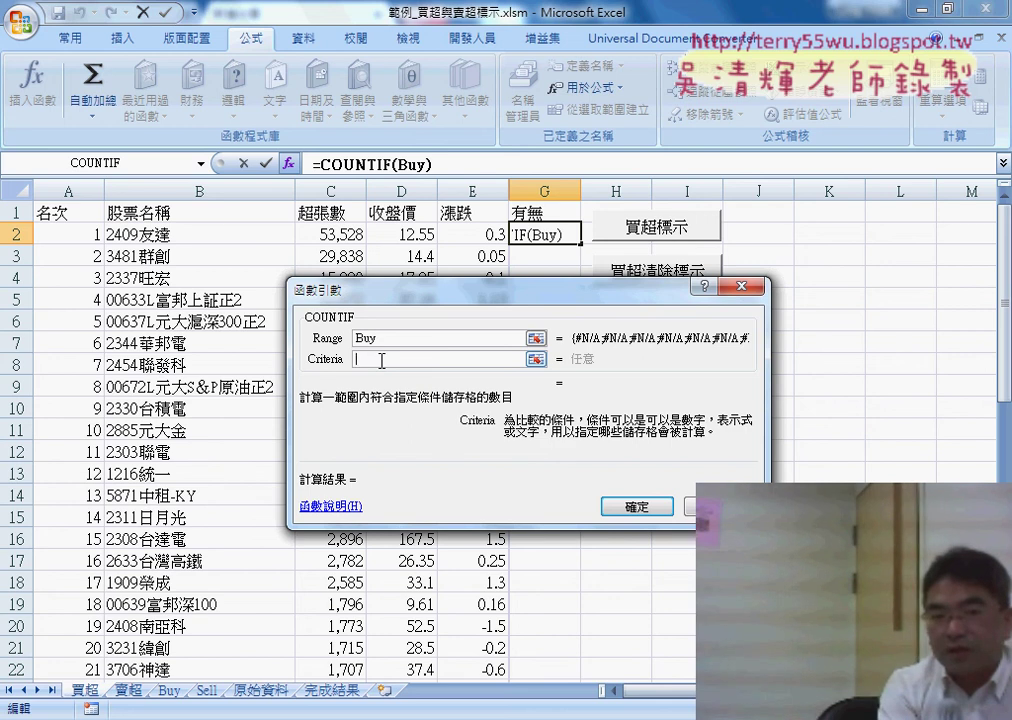
click(199, 234)
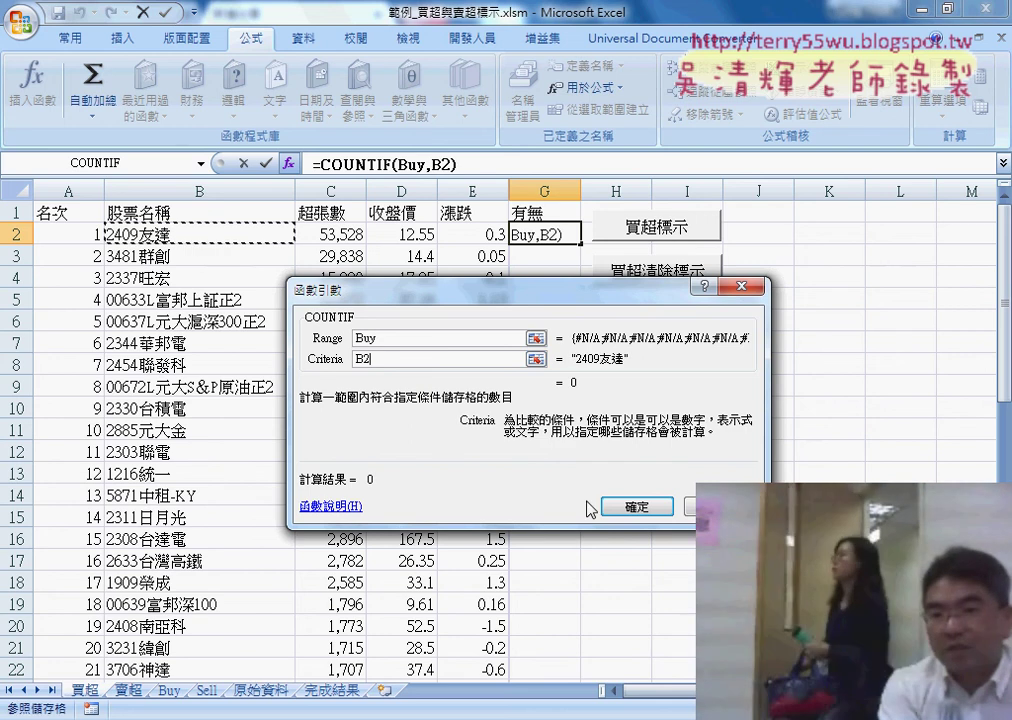
click(637, 506)
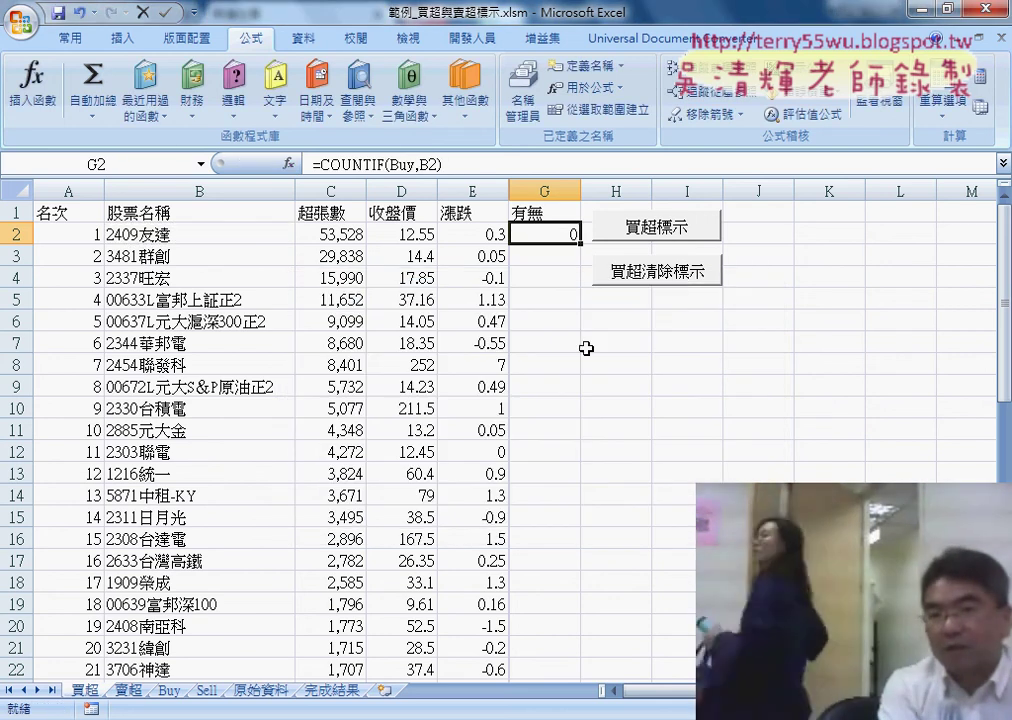
double_click(580, 243)
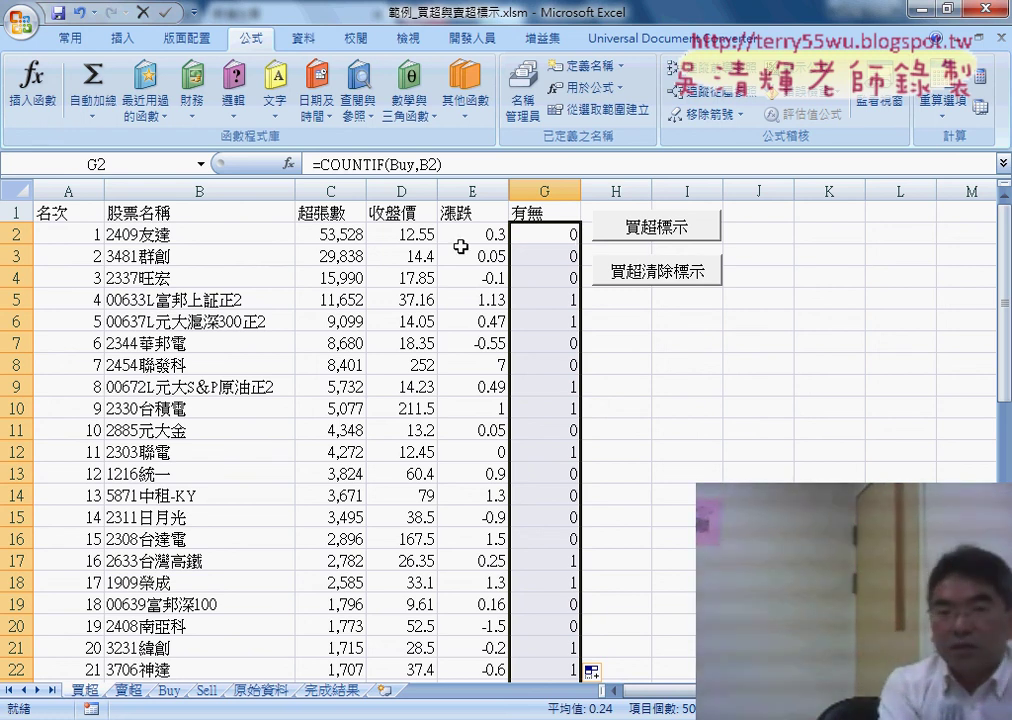
Filter the table so the 有無 column shows only rows with value 1.
click(536, 213)
click(303, 39)
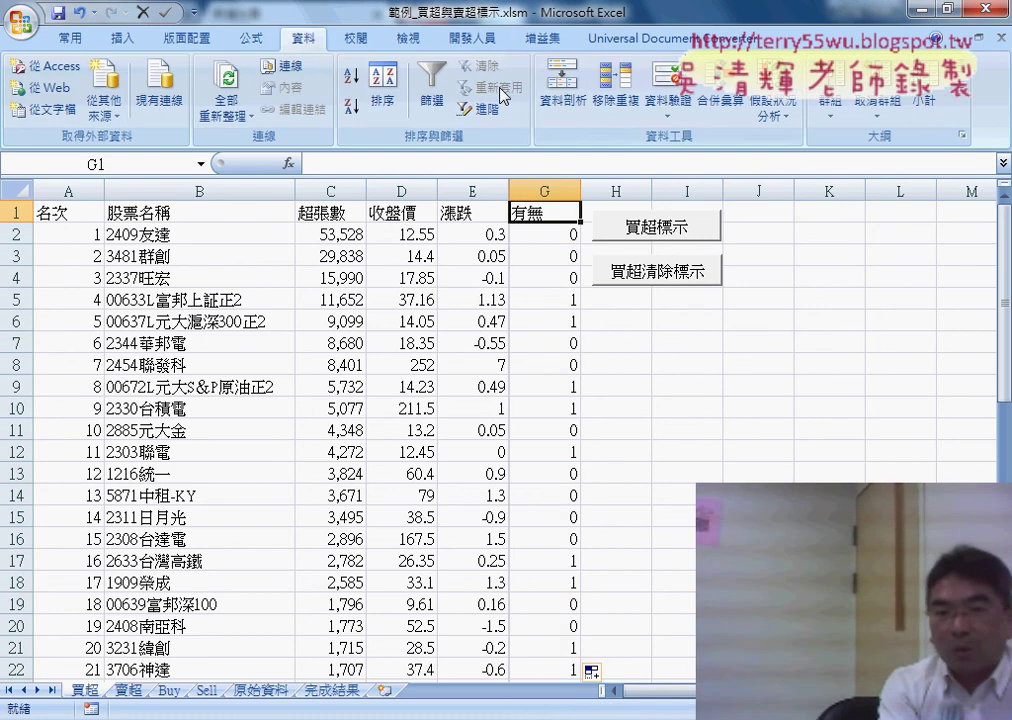
click(435, 92)
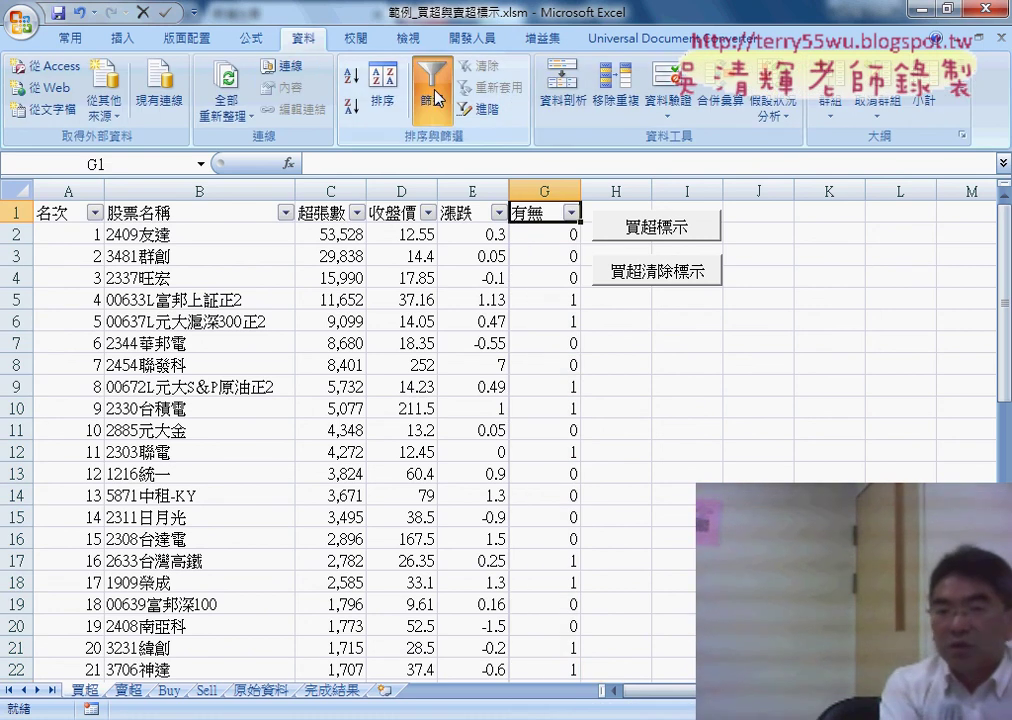
click(570, 212)
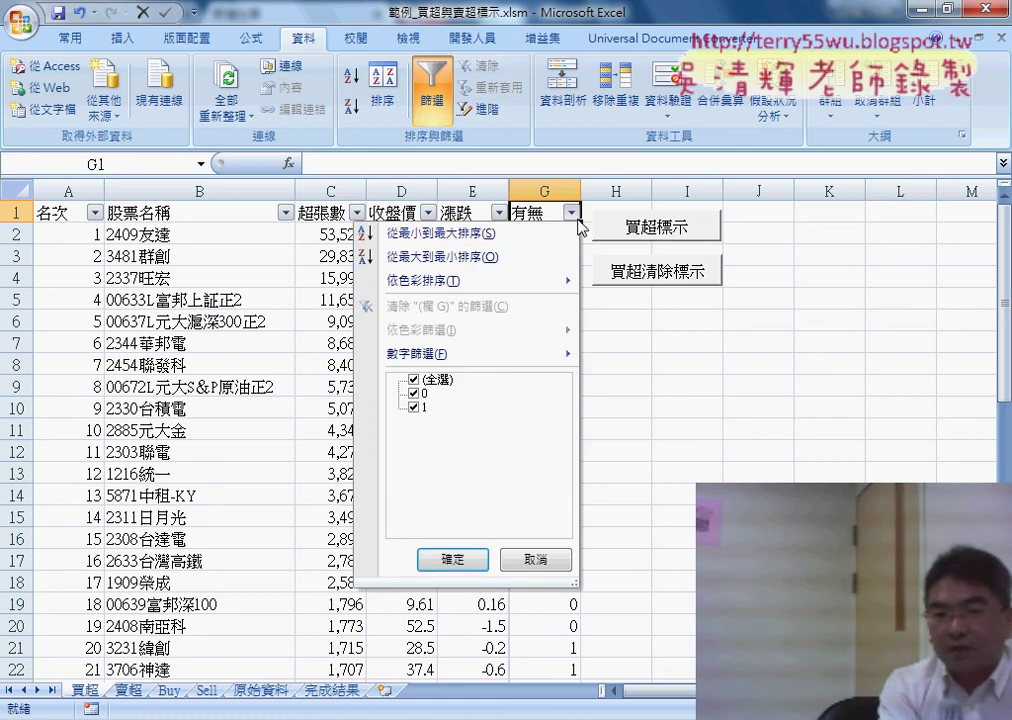
click(413, 381)
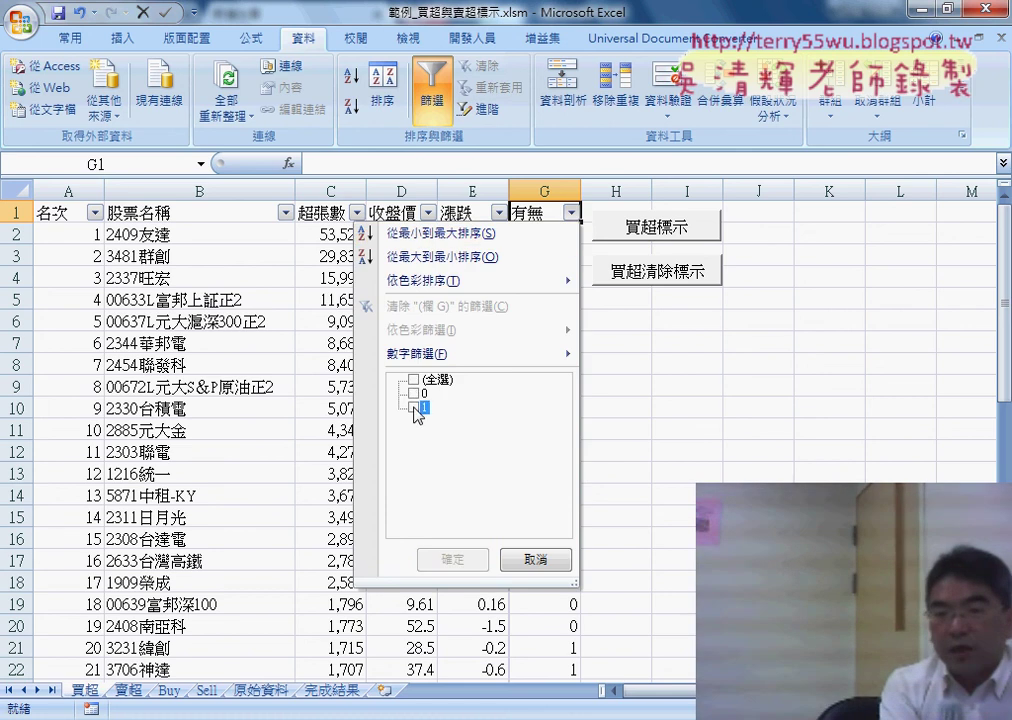
click(413, 408)
click(461, 561)
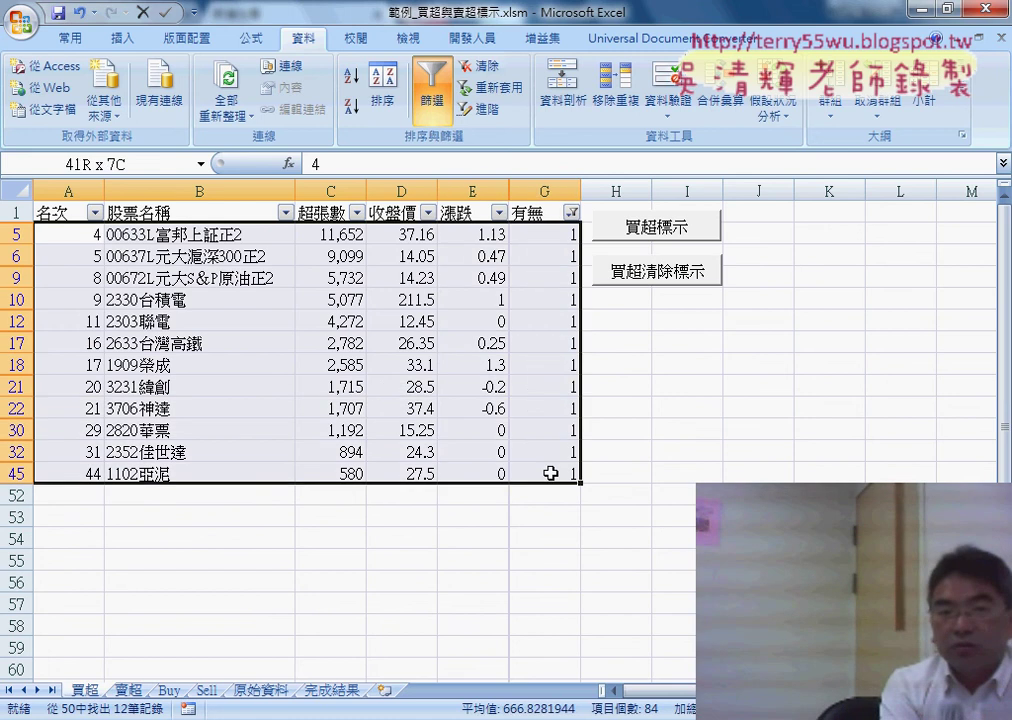
Fill the filtered rows yellow and turn the filter off.
drag(61, 234, 548, 472)
click(70, 38)
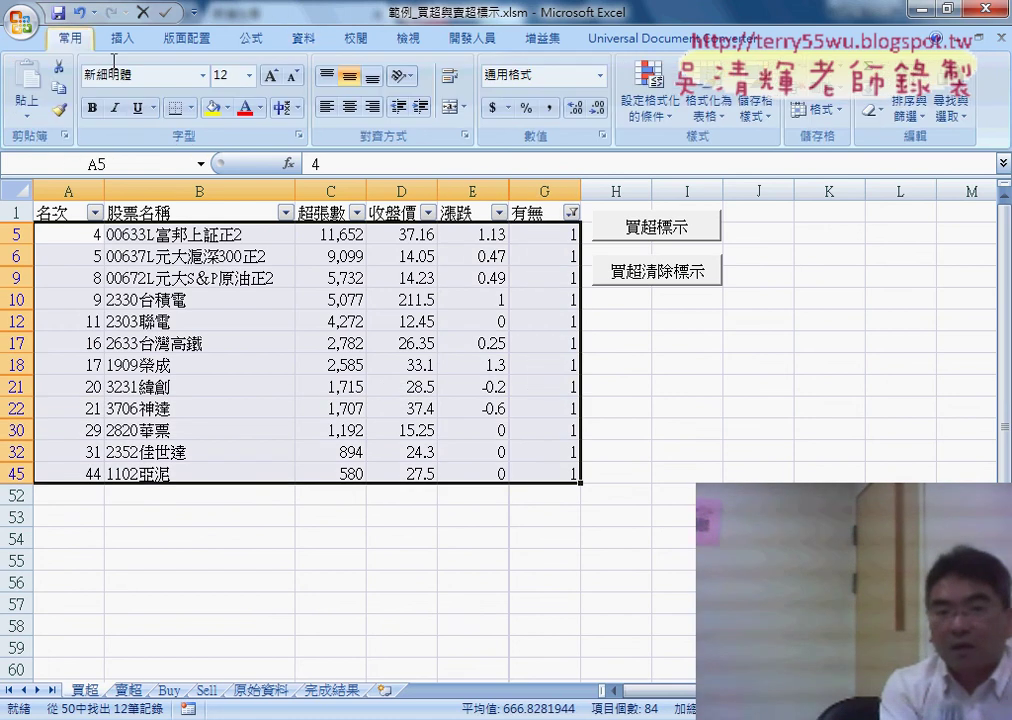
click(211, 106)
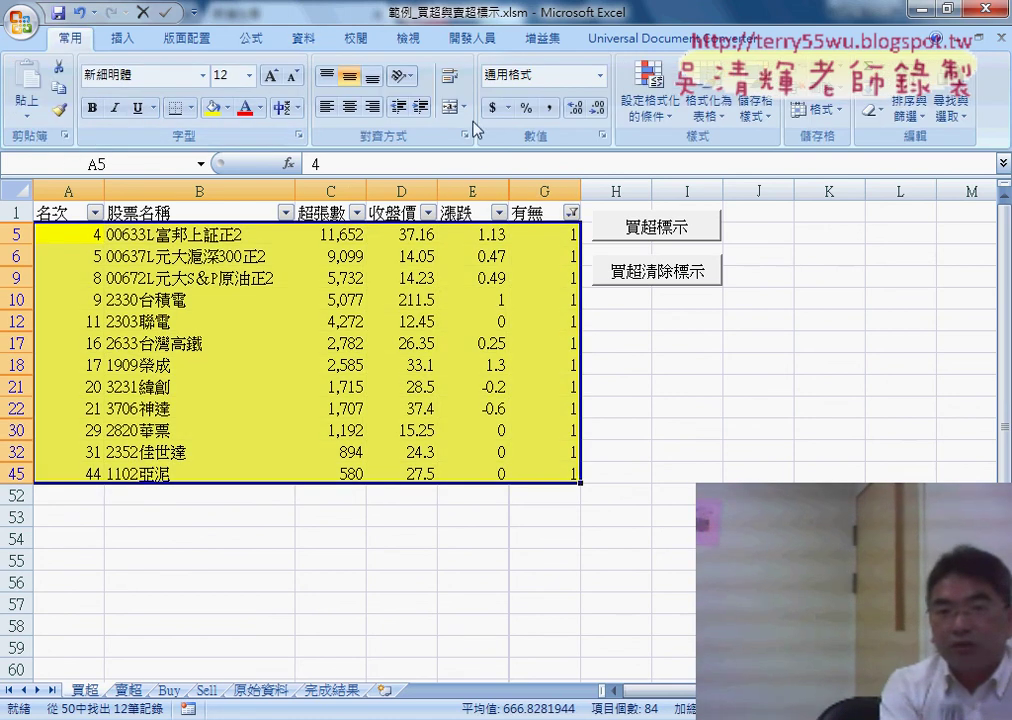
click(310, 39)
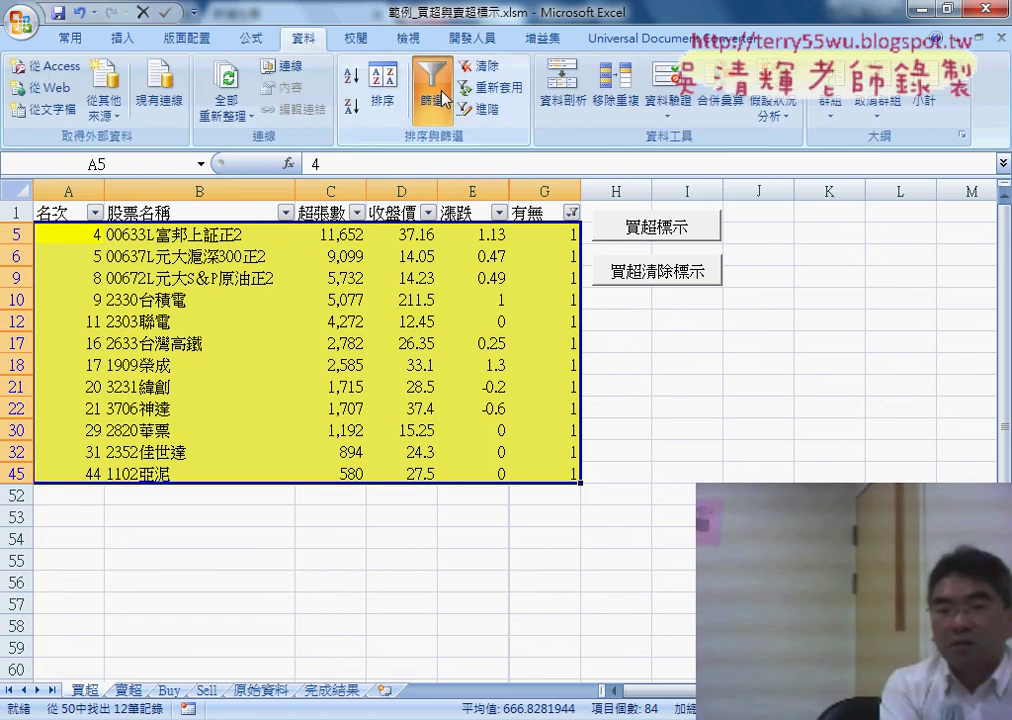
click(441, 97)
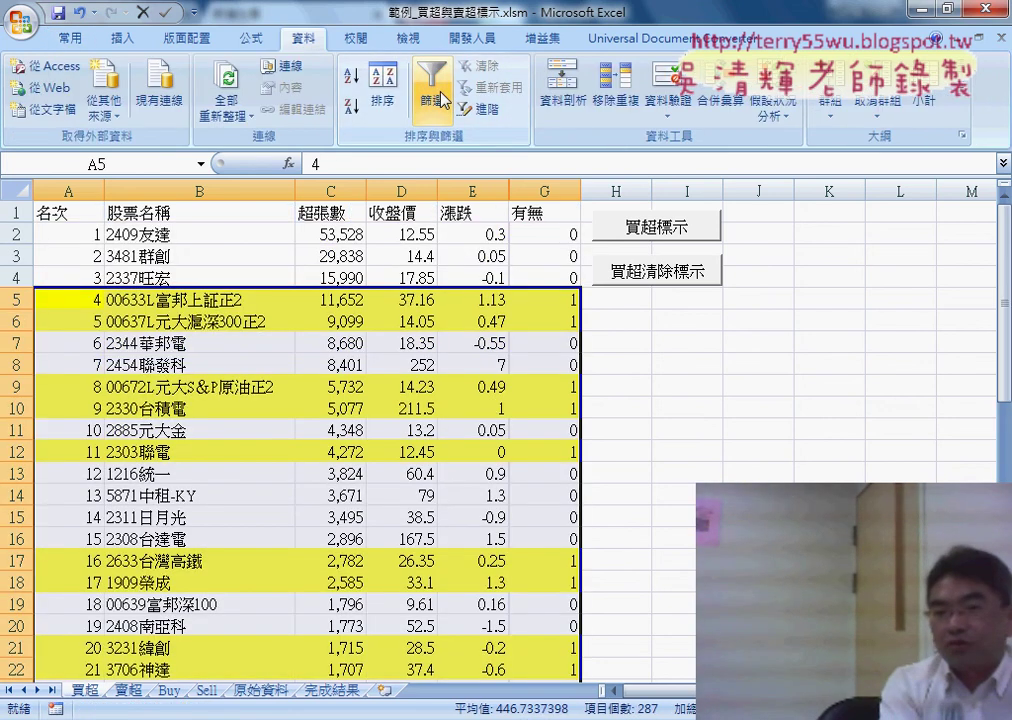
click(664, 442)
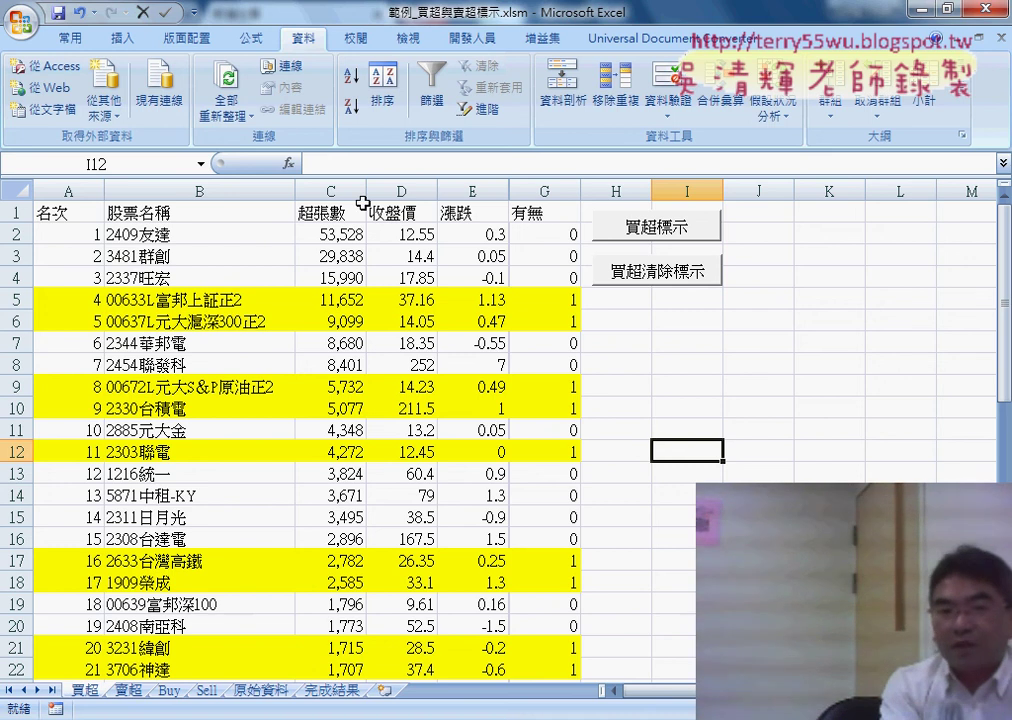
Set the table from A2 to No Fill, then run the 買超標示 and 買超清除標示 macros.
click(60, 231)
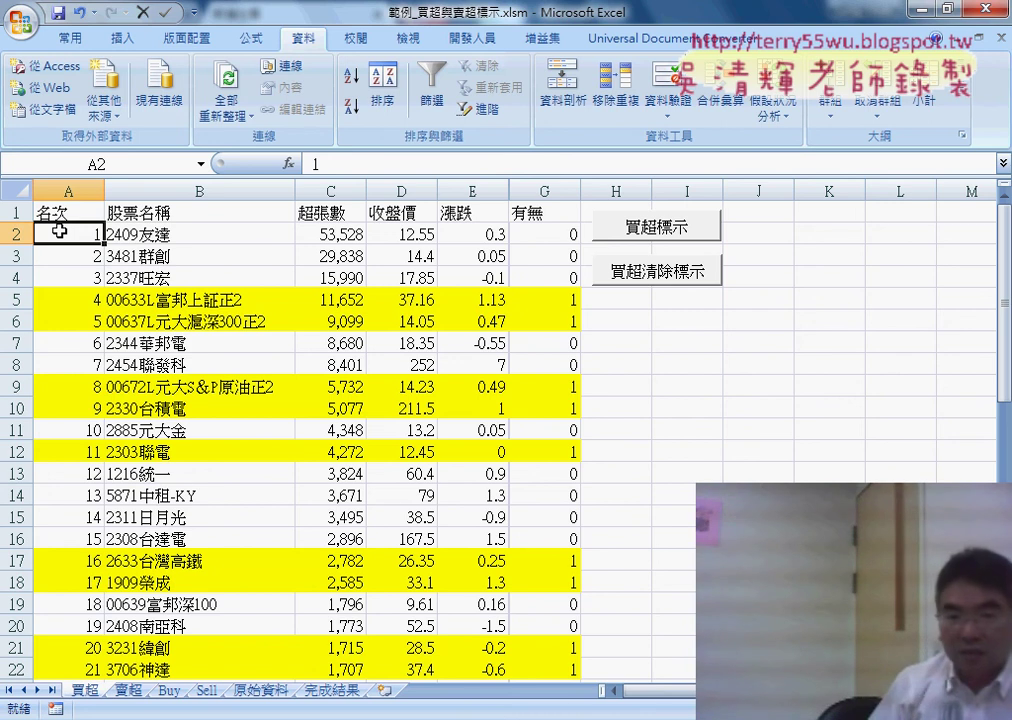
key(ctrl+shift+End)
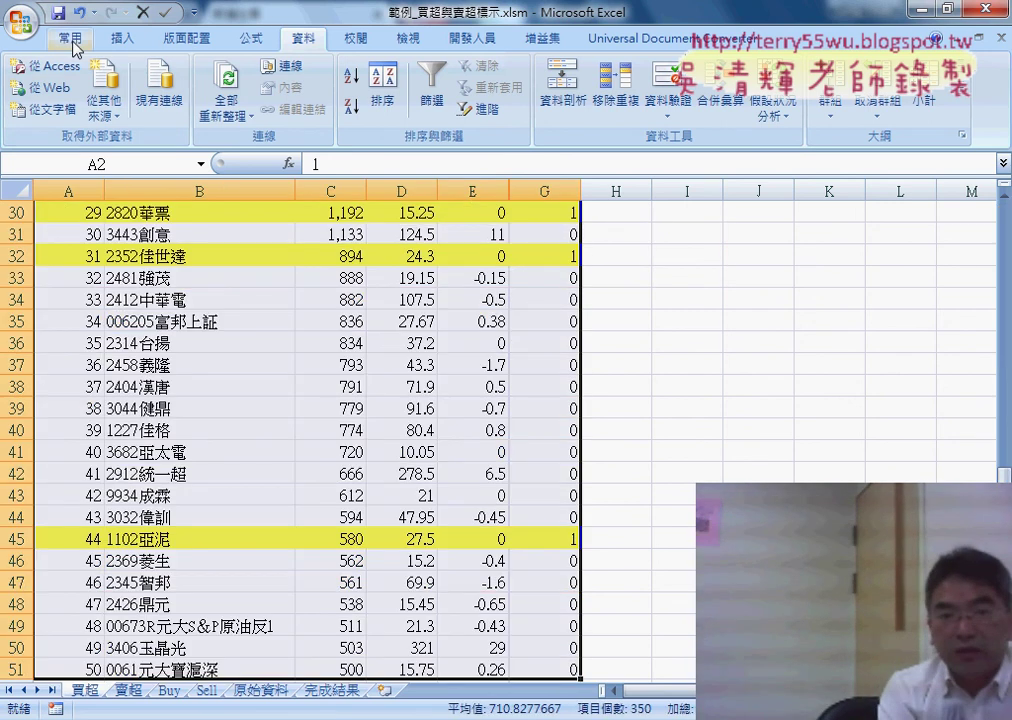
click(70, 38)
click(228, 110)
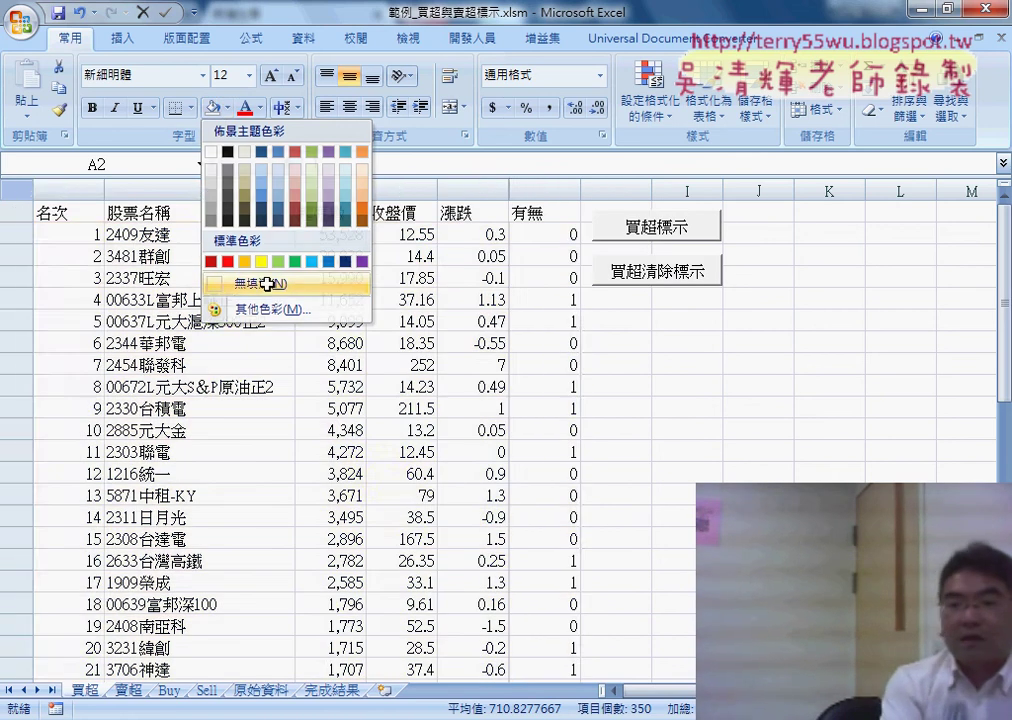
click(267, 284)
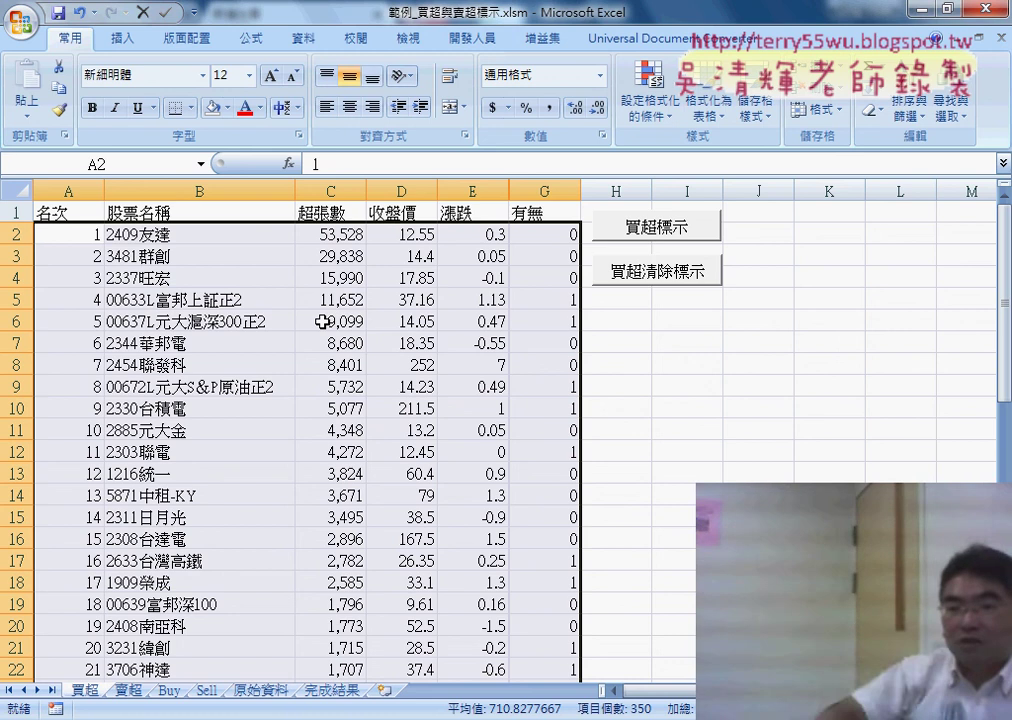
click(666, 229)
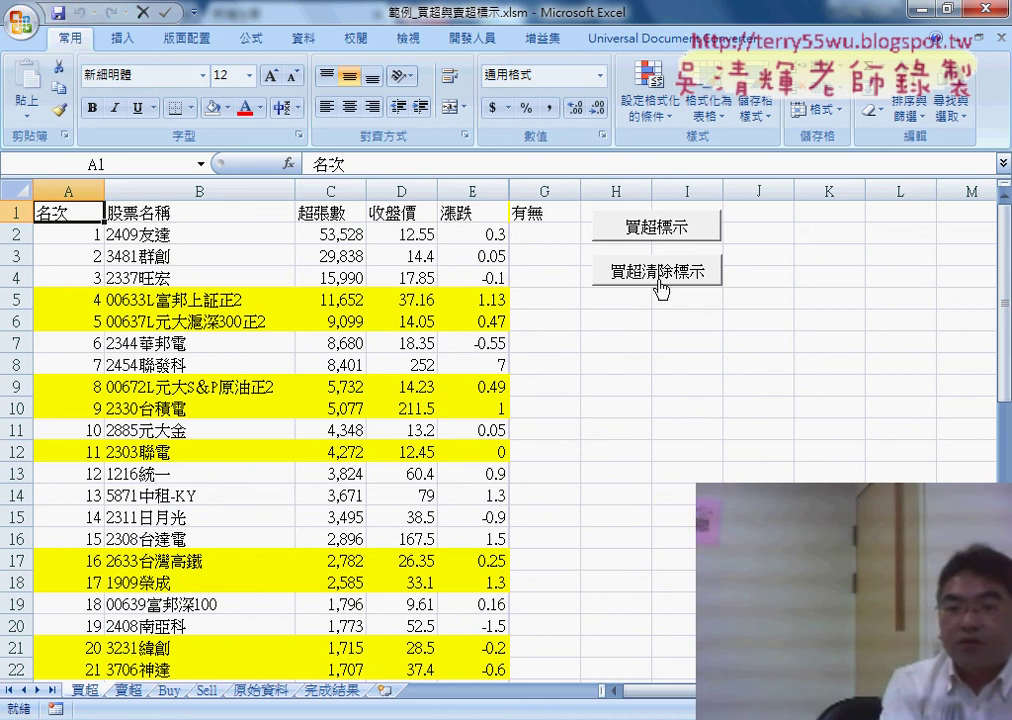
click(665, 275)
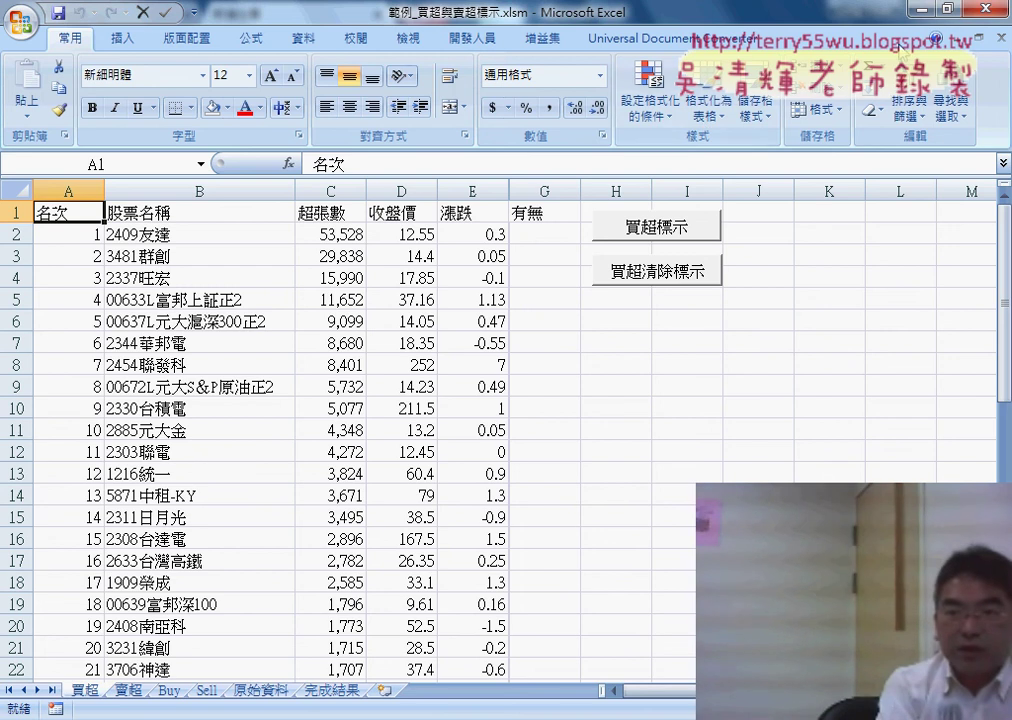
Close the Excel workbook window.
click(983, 11)
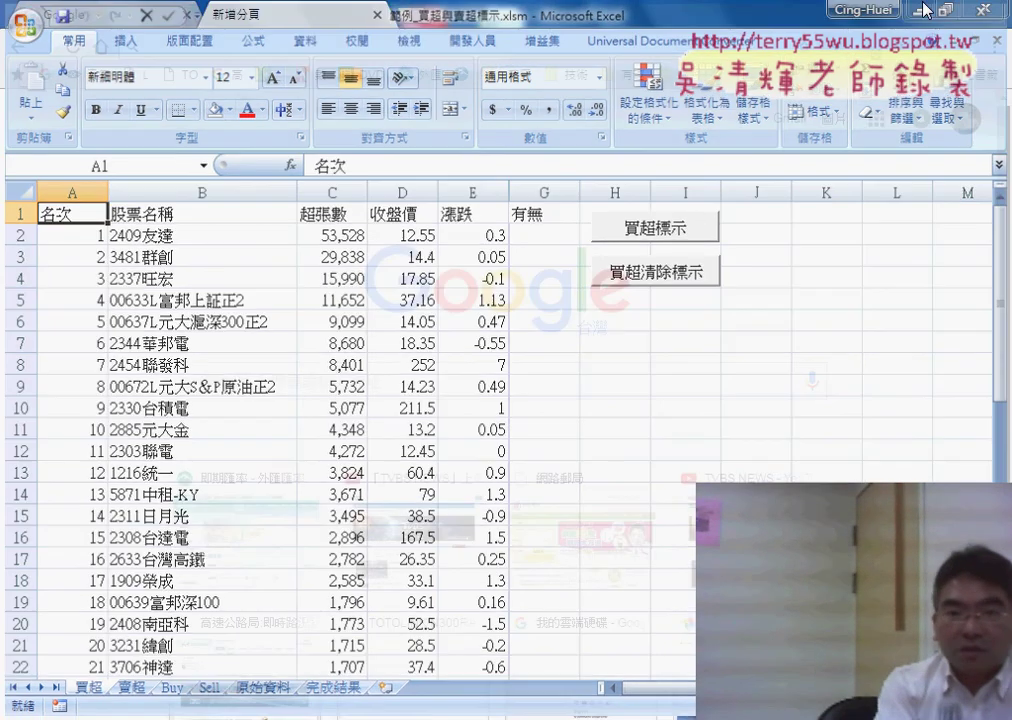